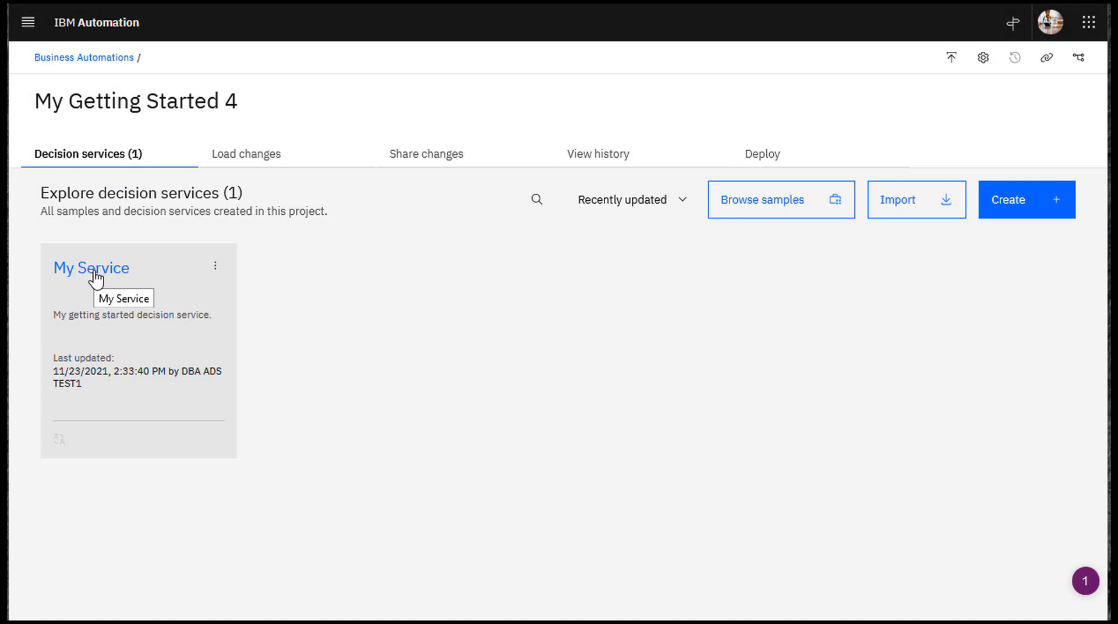
Open My Model in the My Service decision service and add a decision node named "Weather advice"
click(96, 278)
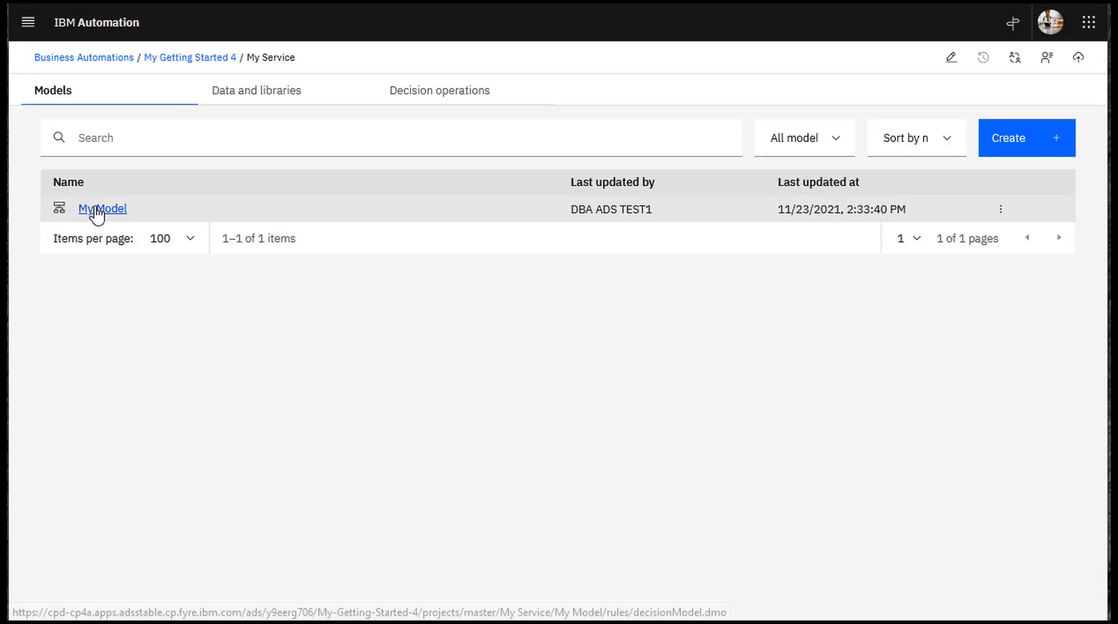
click(96, 209)
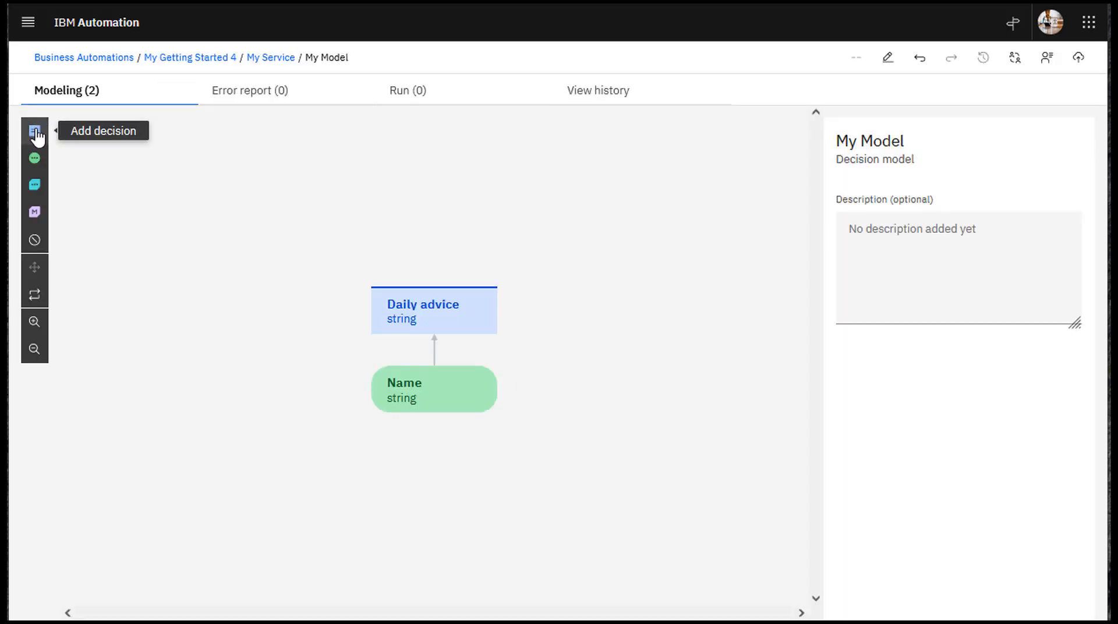
click(35, 132)
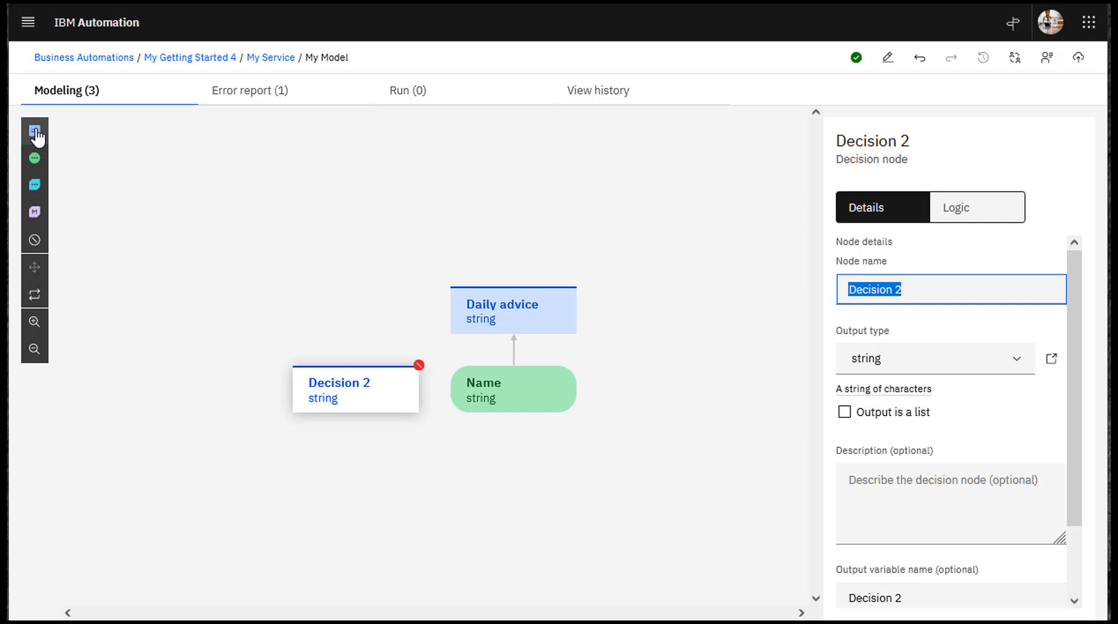
mouse_move(422, 368)
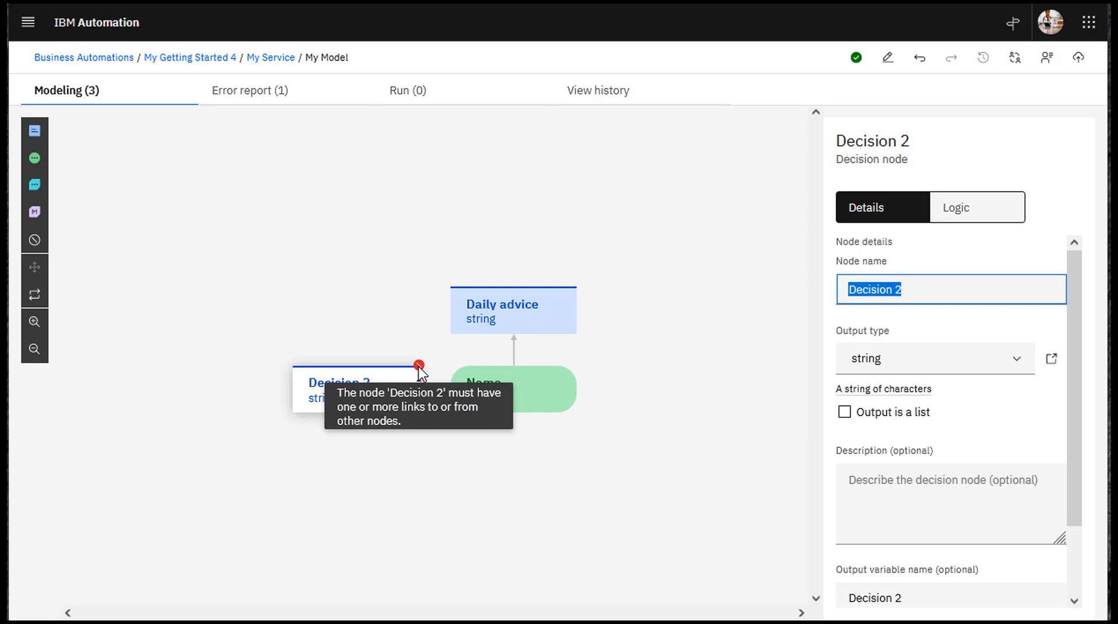
click(341, 389)
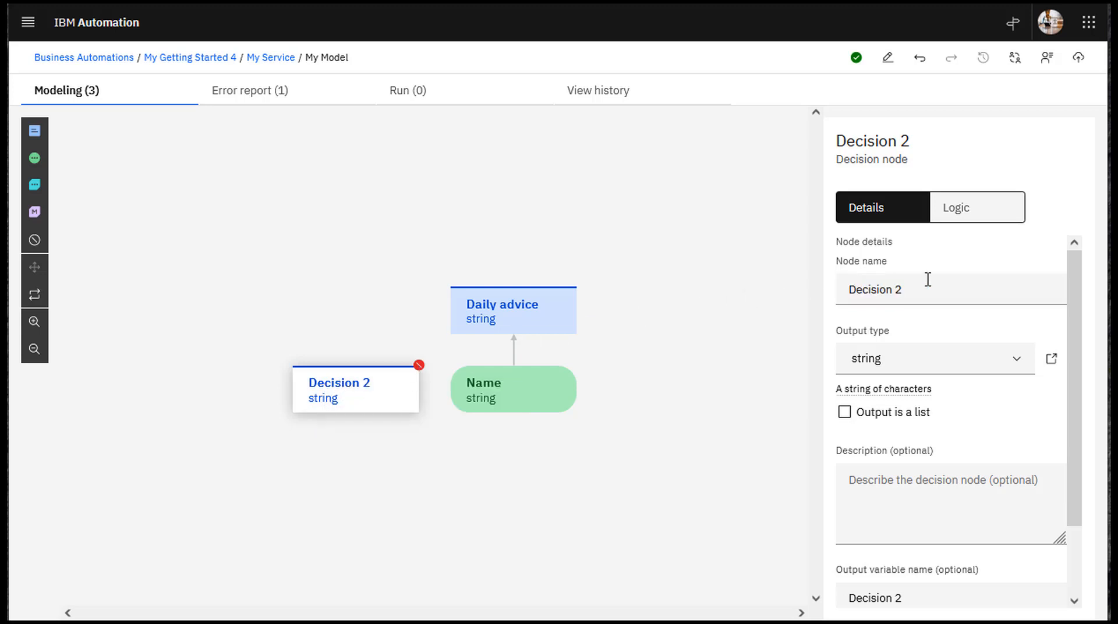
drag(941, 283, 846, 284)
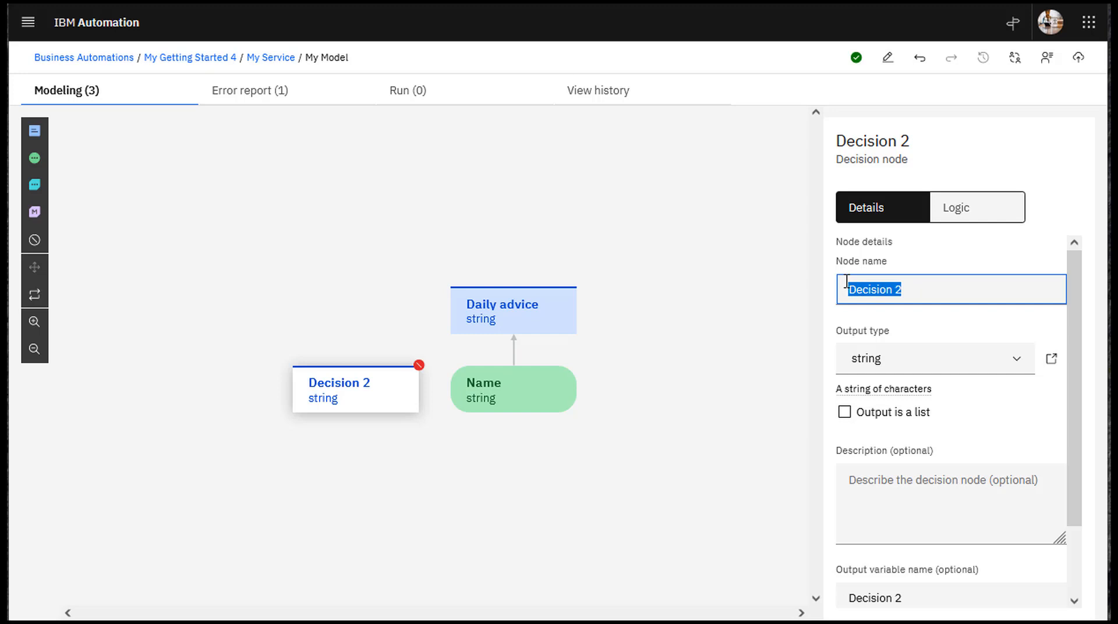
text(W)
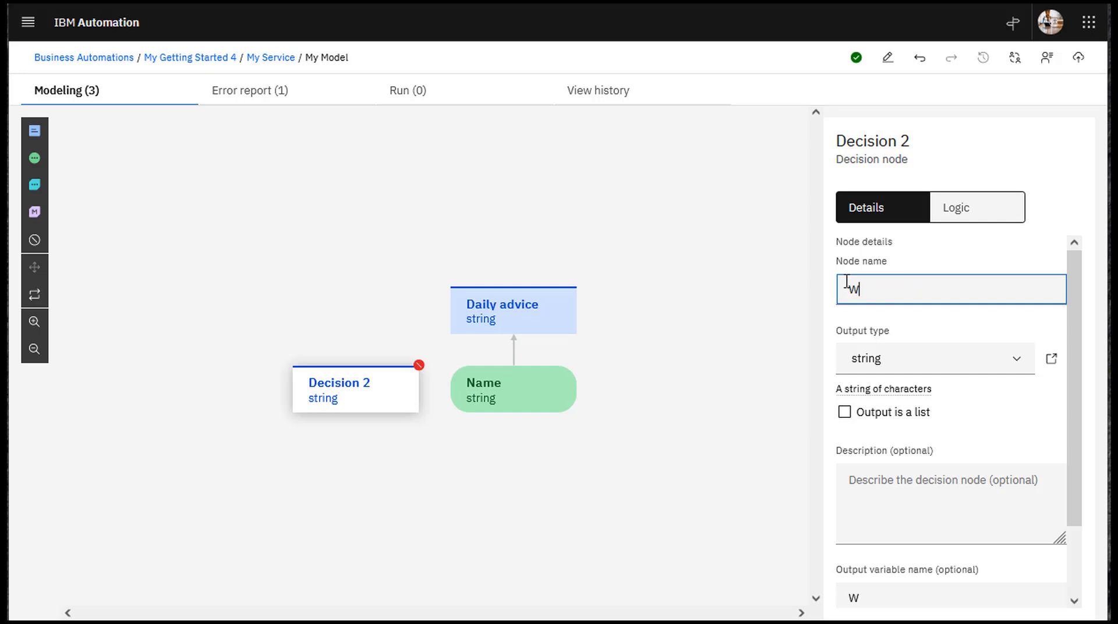
text(eather advice)
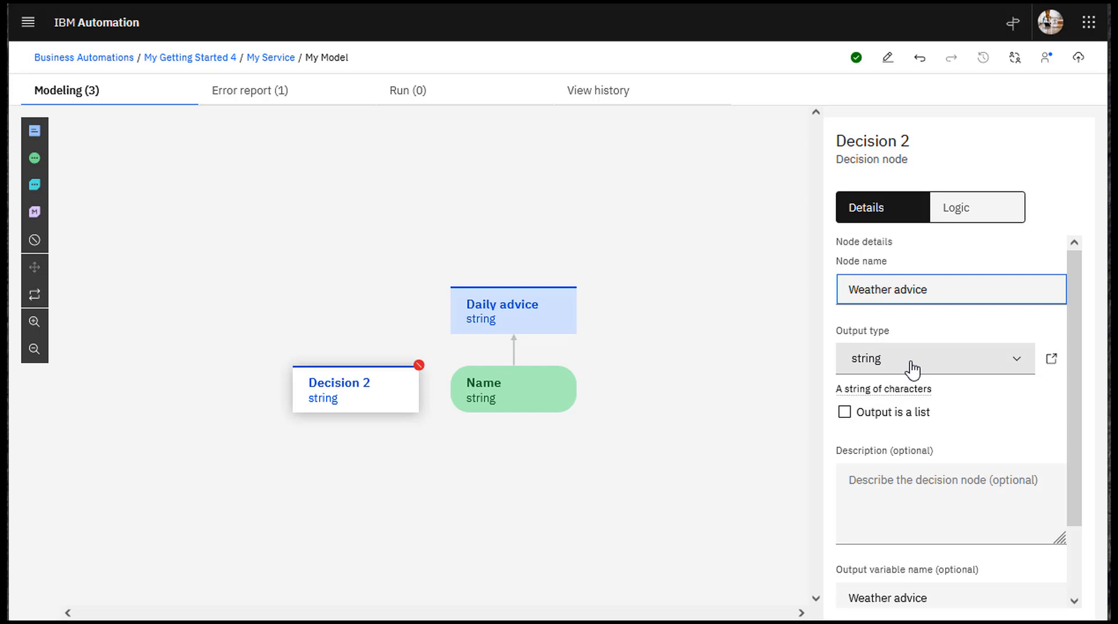
Add an input node named "Rain forecast" of type integer to Weather advice, and link Weather advice to the Daily advice node
mouse_move(318, 413)
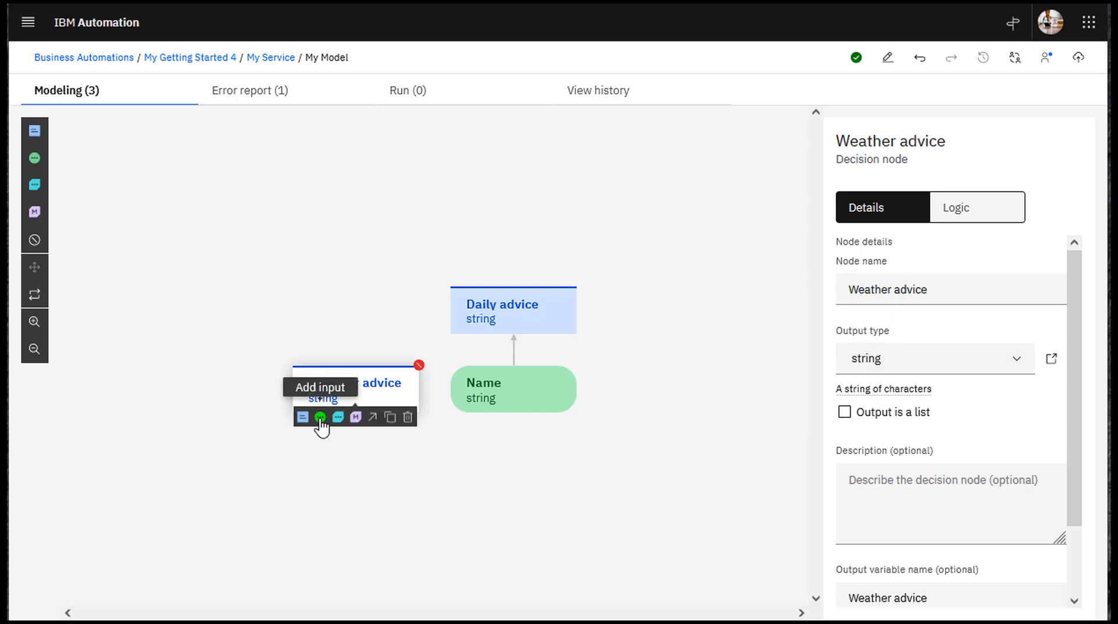
click(320, 418)
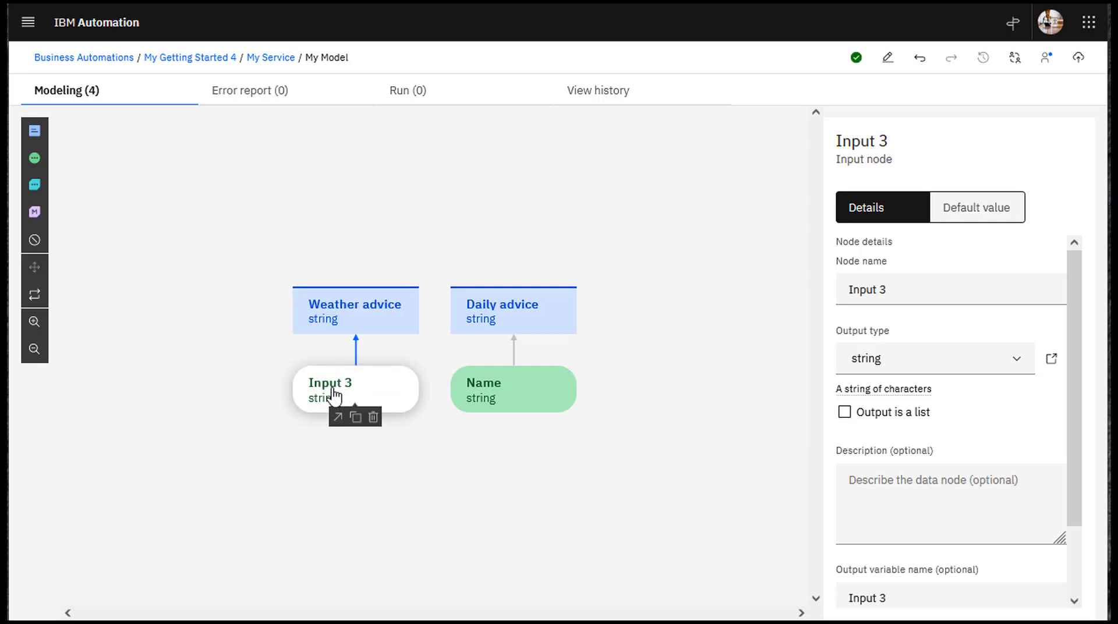
drag(887, 290, 843, 290)
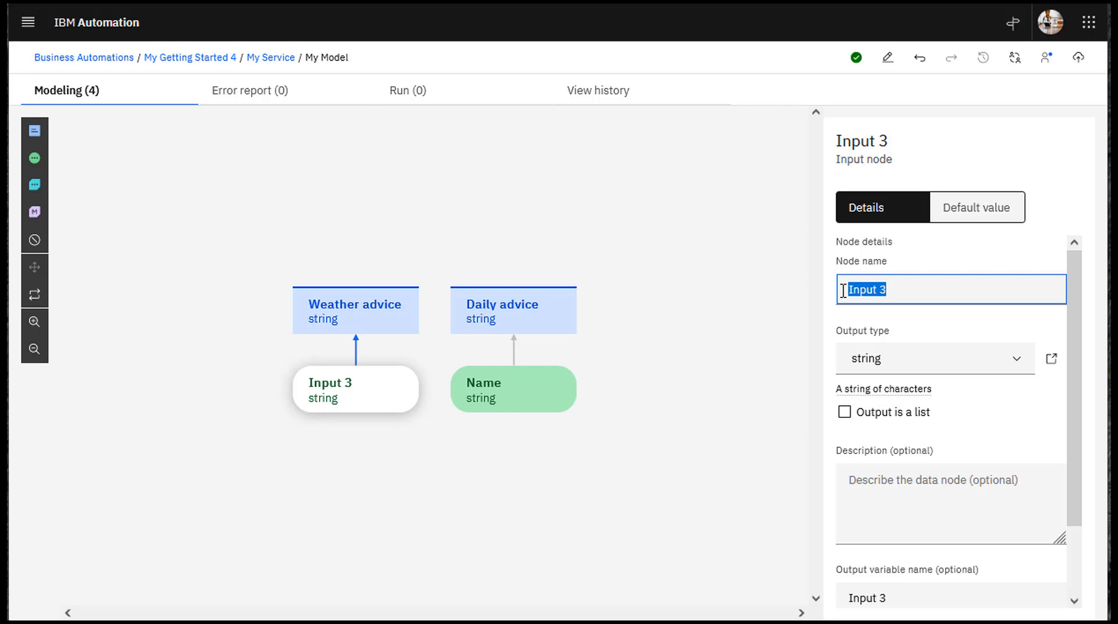
text(Rain)
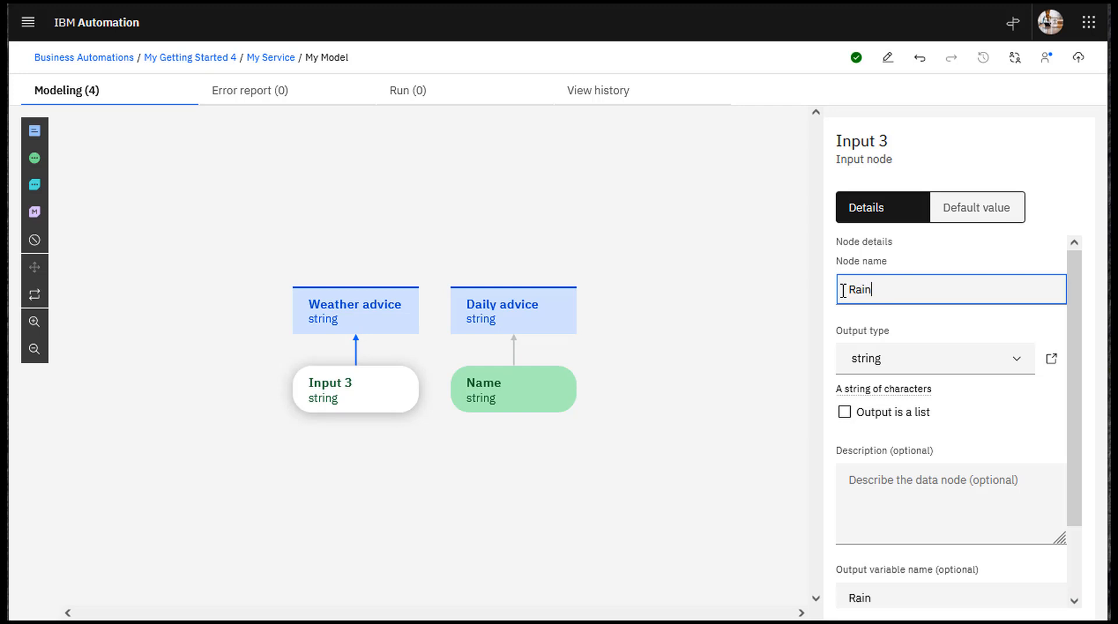
text( forecast)
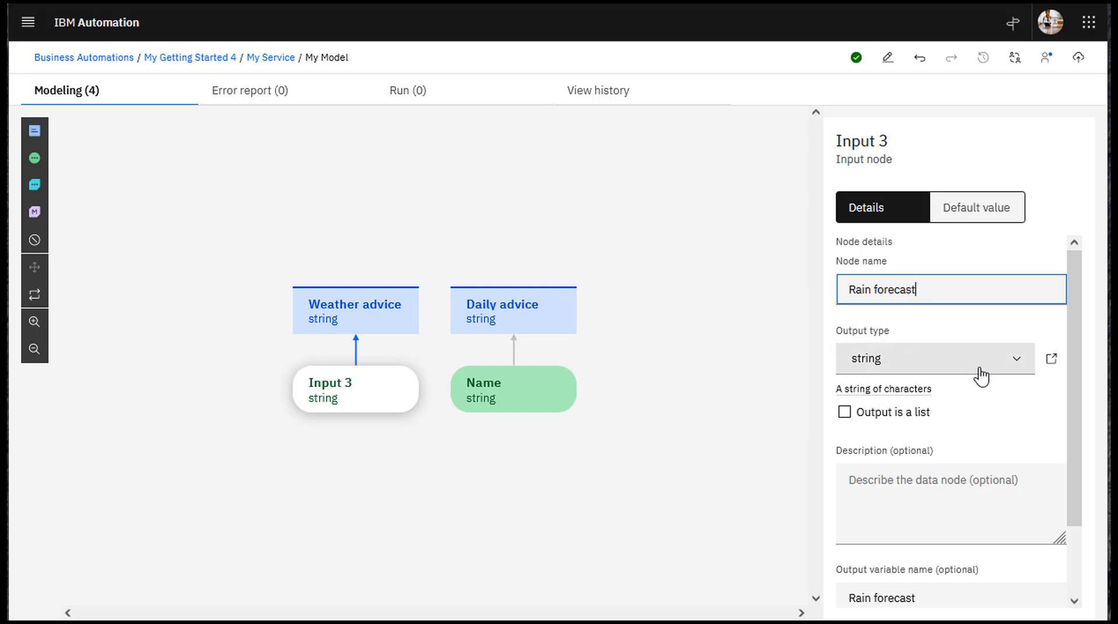
click(1017, 366)
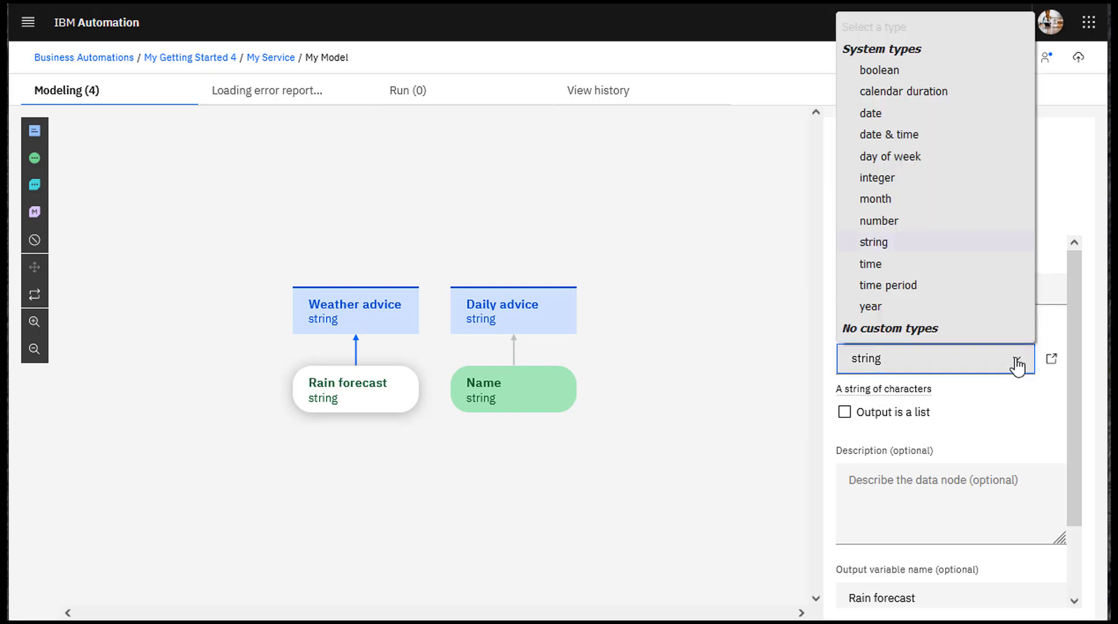
click(874, 177)
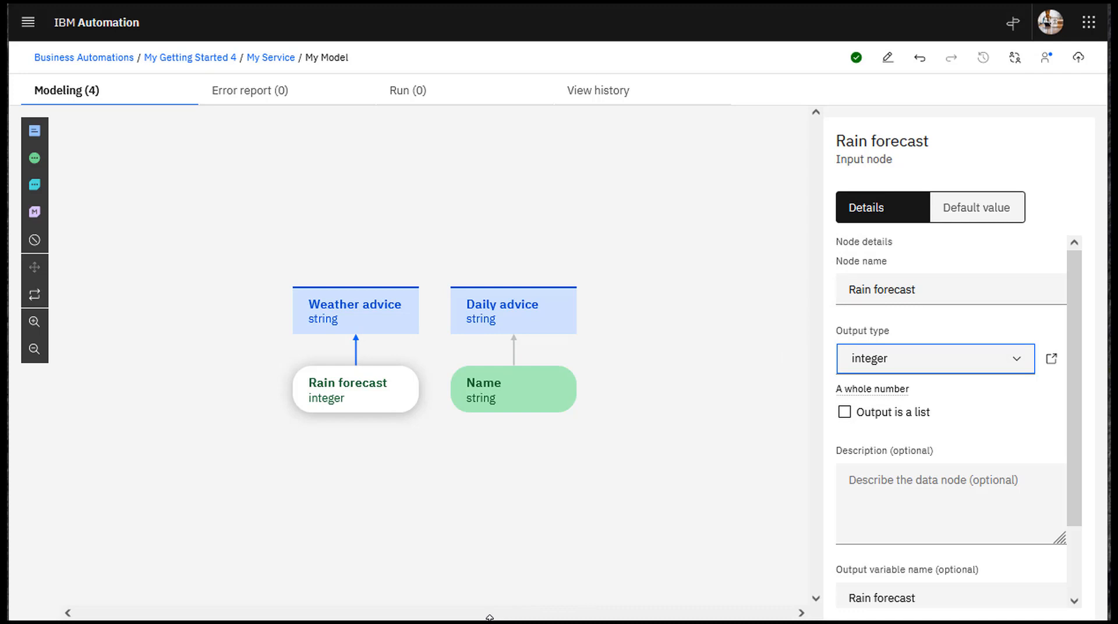
mouse_move(386, 314)
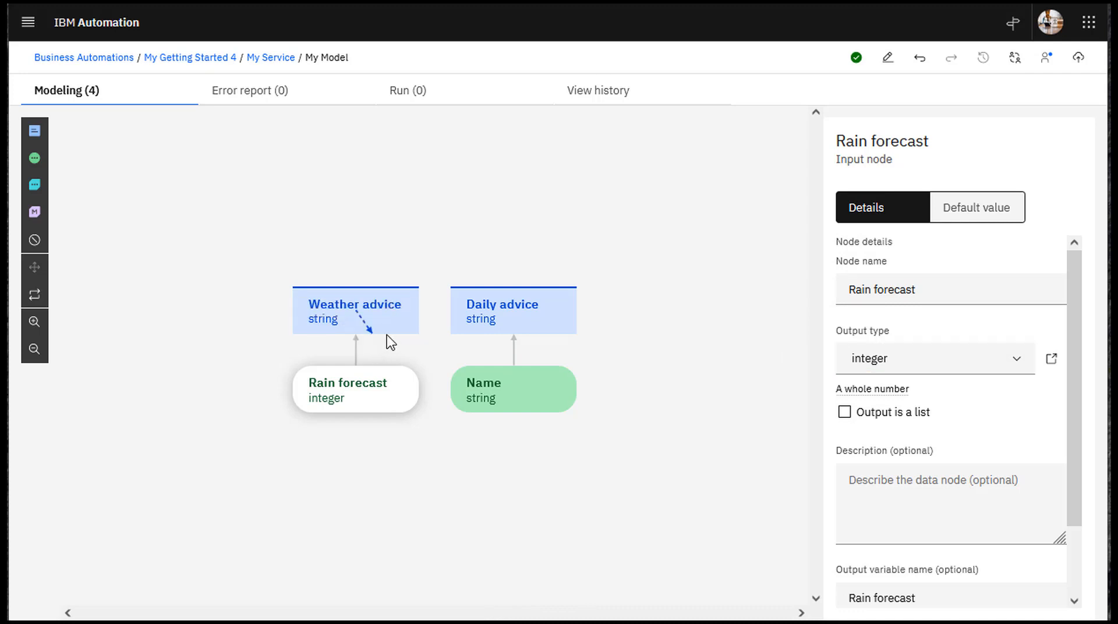
drag(386, 335, 467, 320)
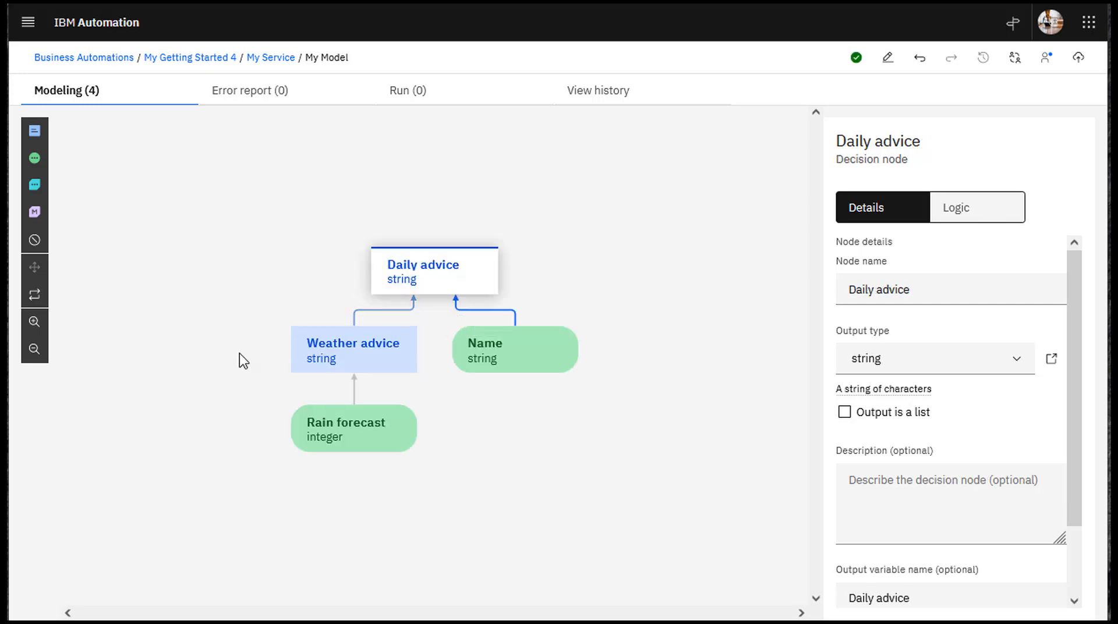
Create a decision table named "weather table" in the Weather advice node's logic, with Rain forecast as its condition column
click(389, 357)
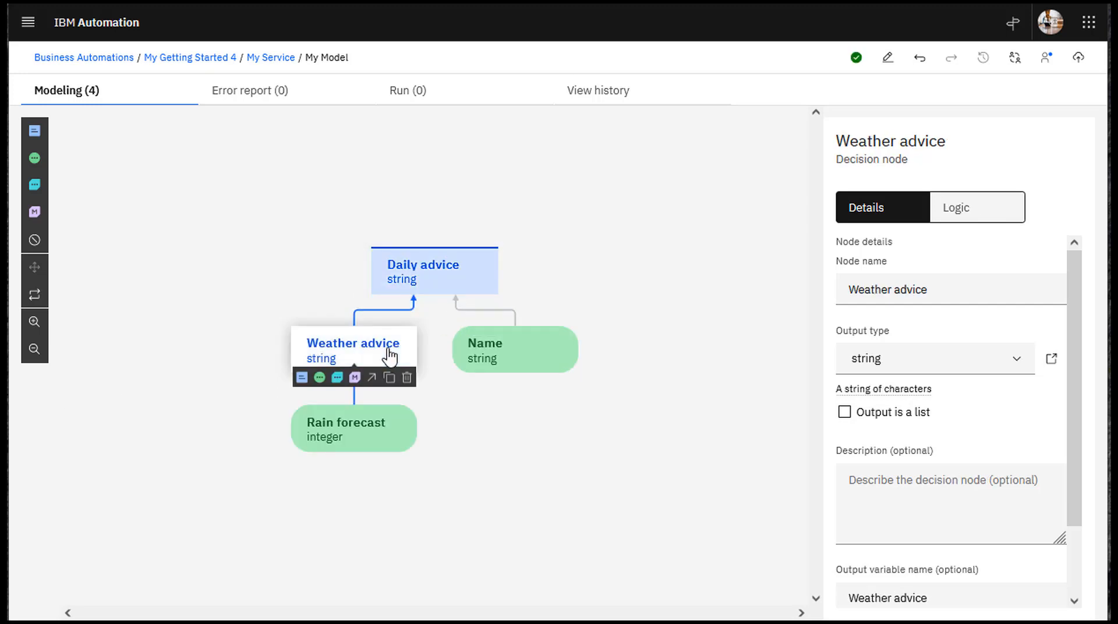
click(972, 210)
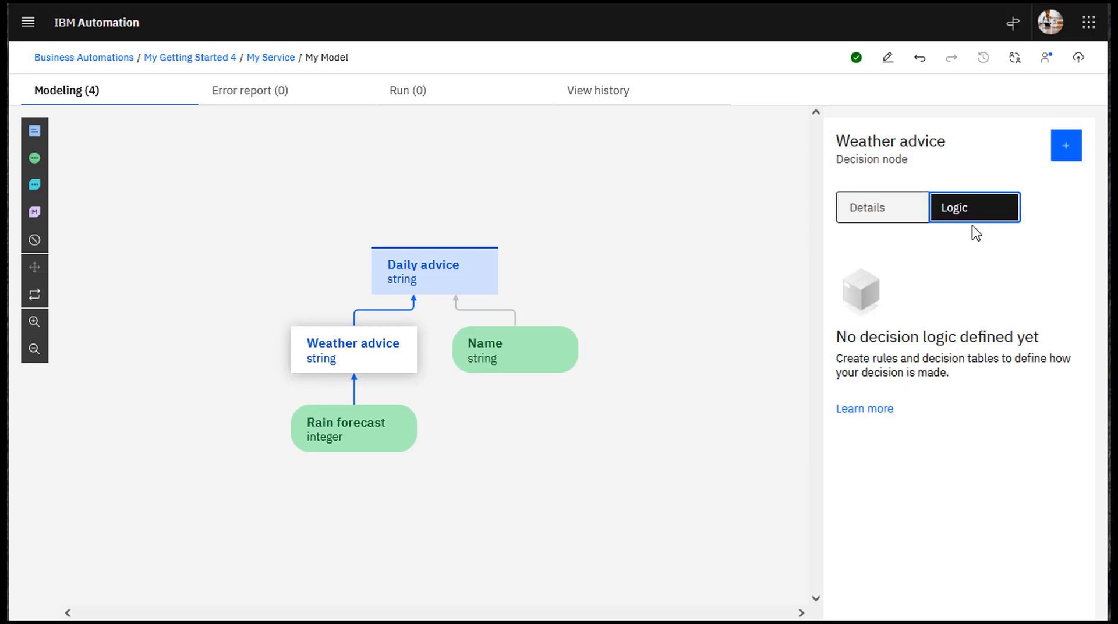
click(1066, 147)
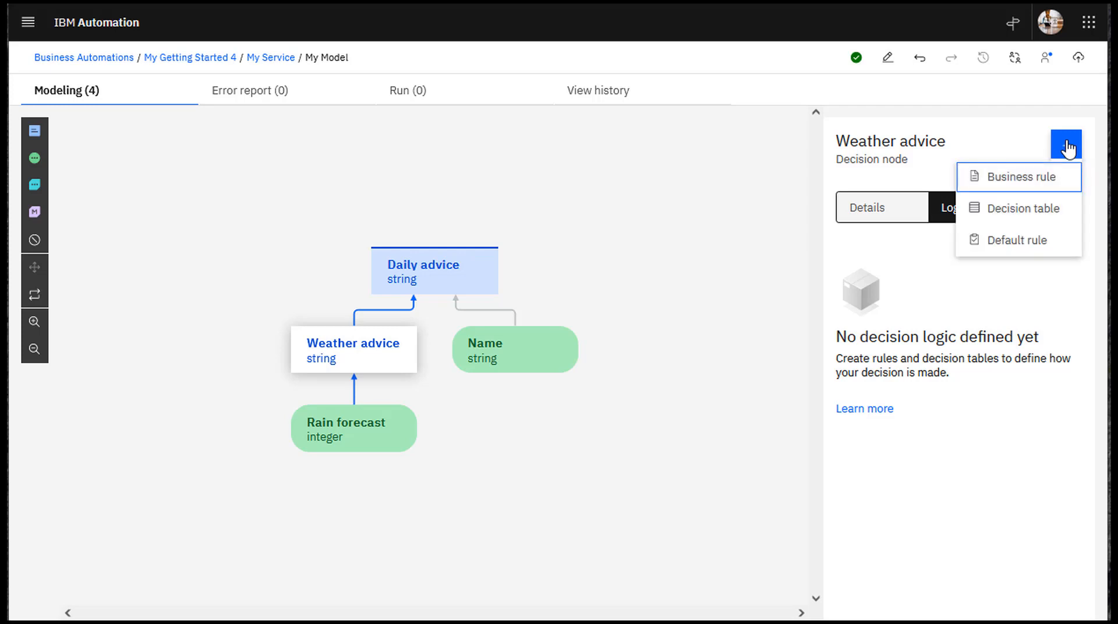
click(1028, 215)
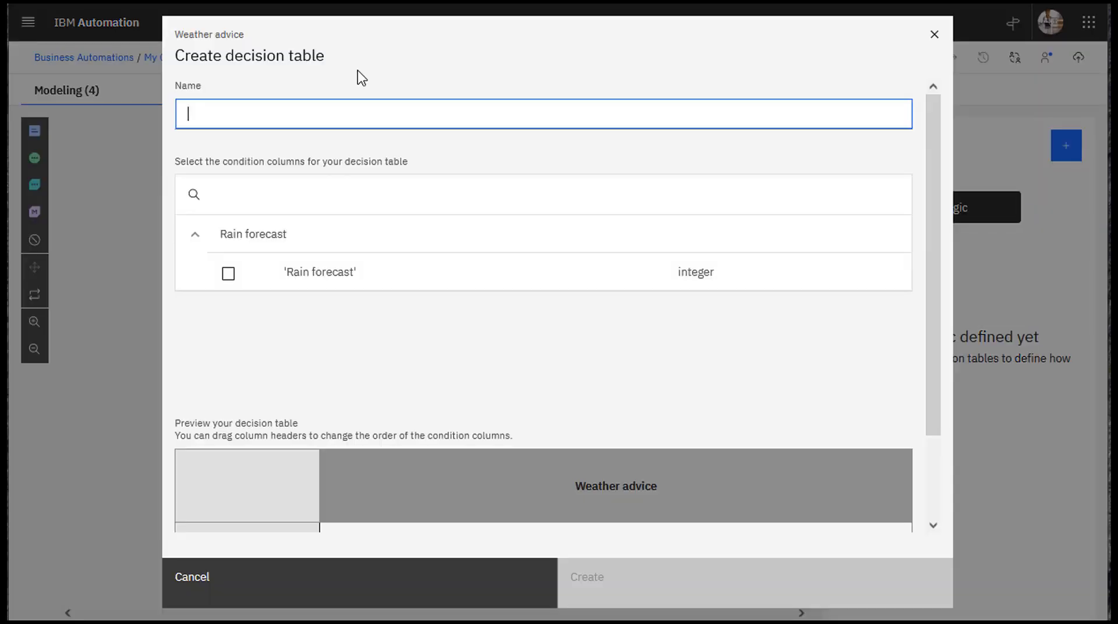
text(weather )
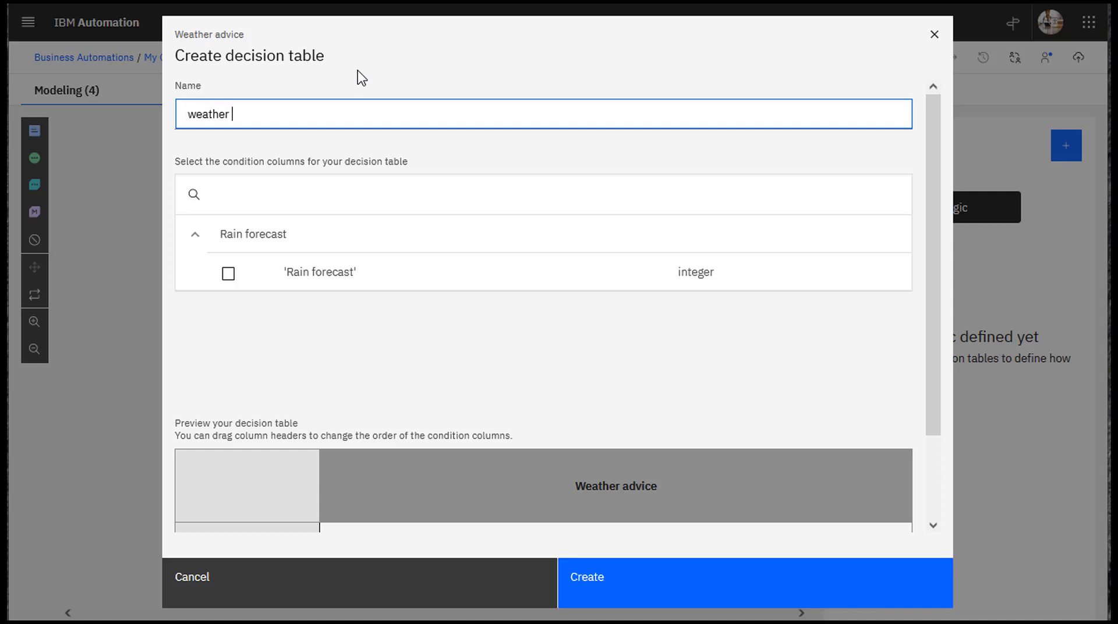
text(table)
click(228, 274)
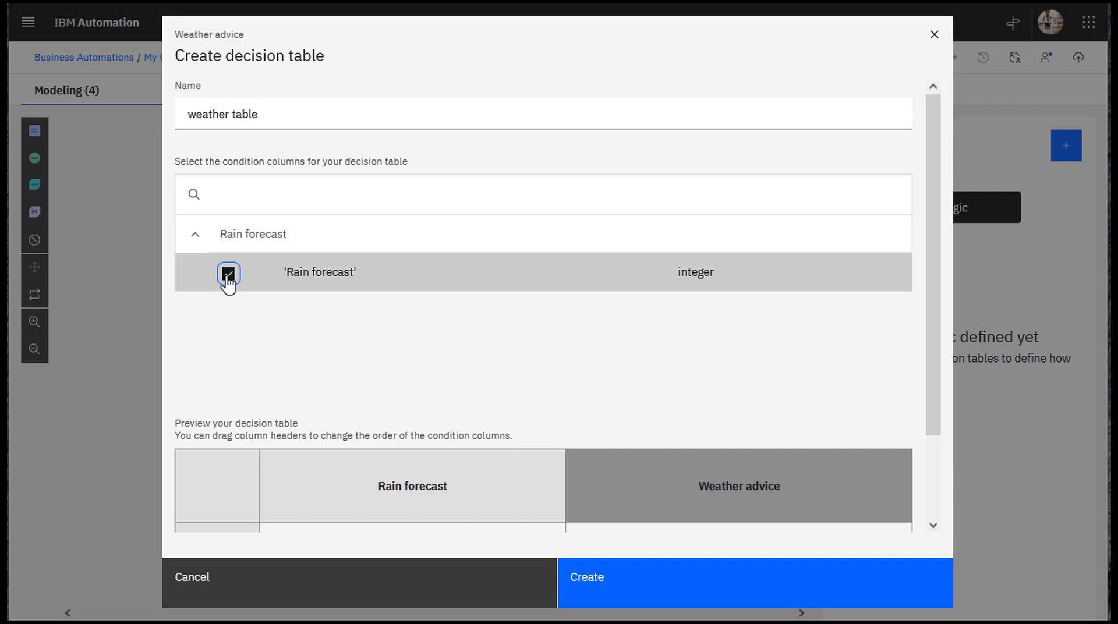
scroll(390, 373, down, 2)
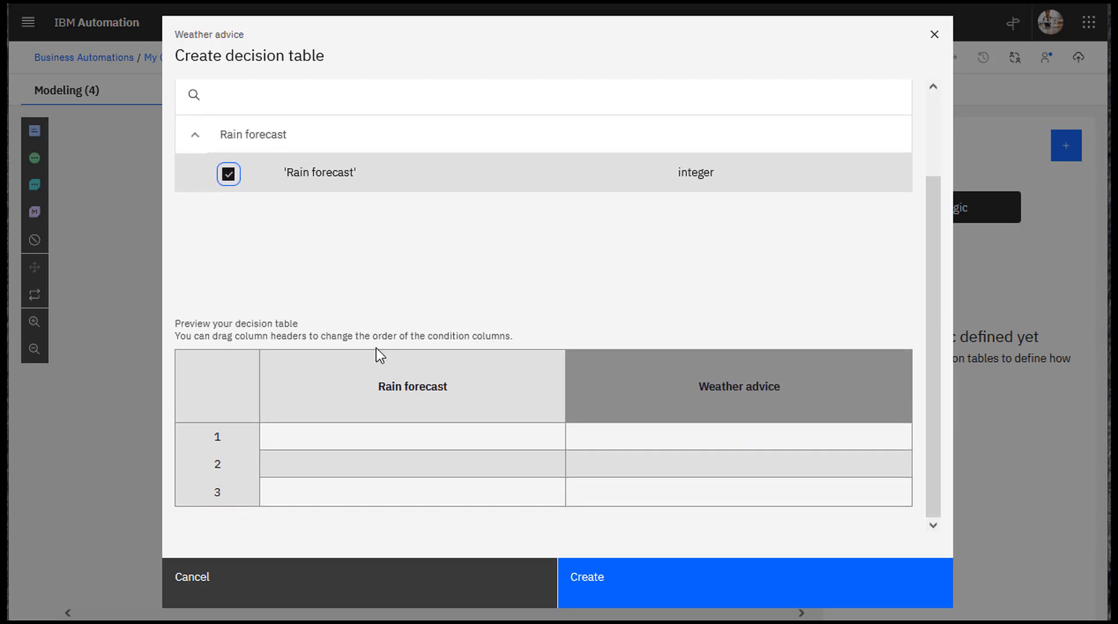
click(707, 595)
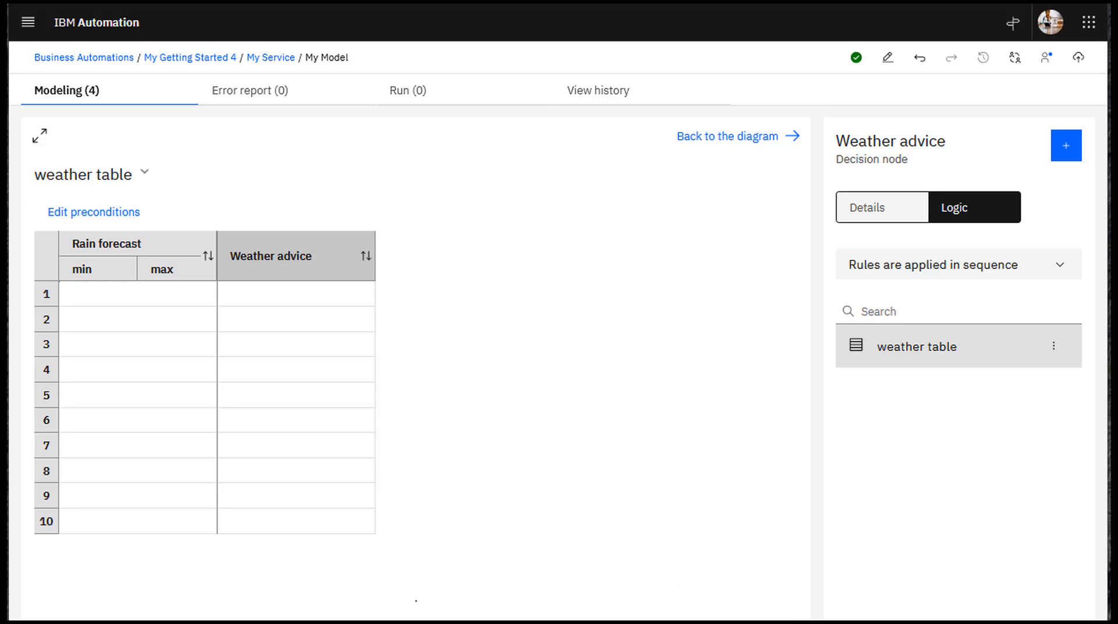
Enter the Rain forecast min and max ranges in rows 1 to 3: 0 to 20, 20 to 80, and 80 to 100
click(97, 295)
click(99, 298)
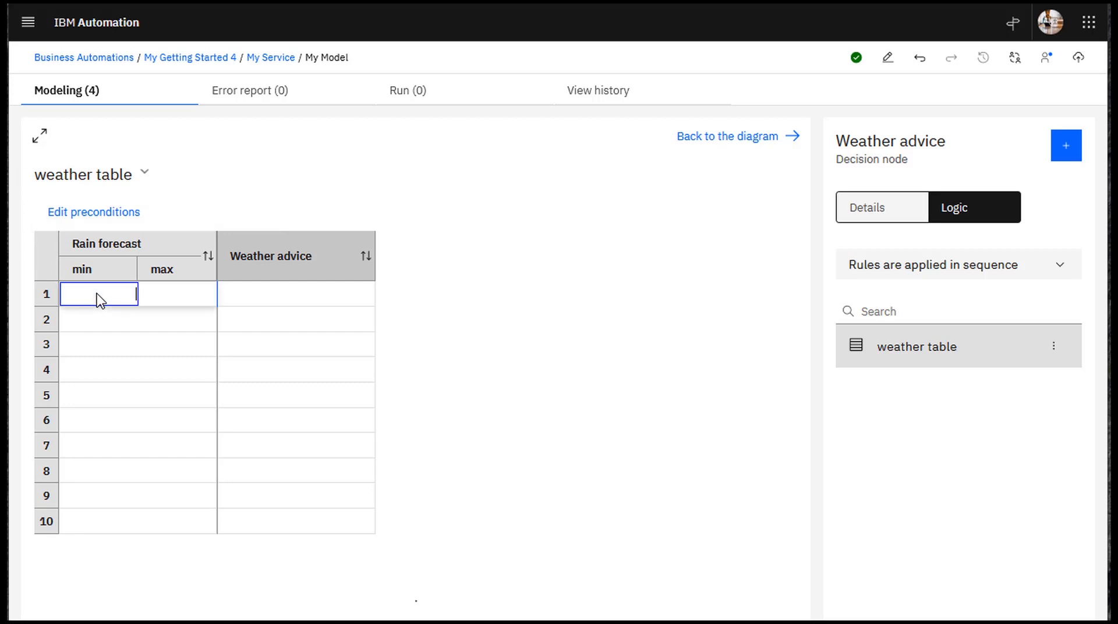
text(0)
click(166, 298)
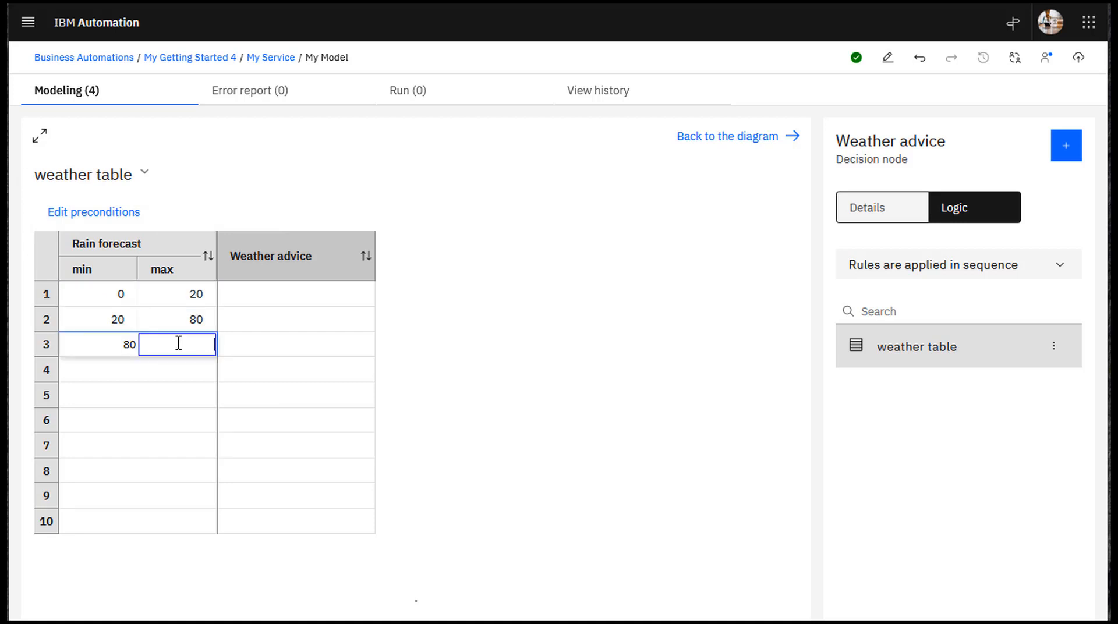
text(100)
Change the operator of the row 3 Rain forecast range to the inclusive interval [..]
click(144, 352)
right_click(175, 344)
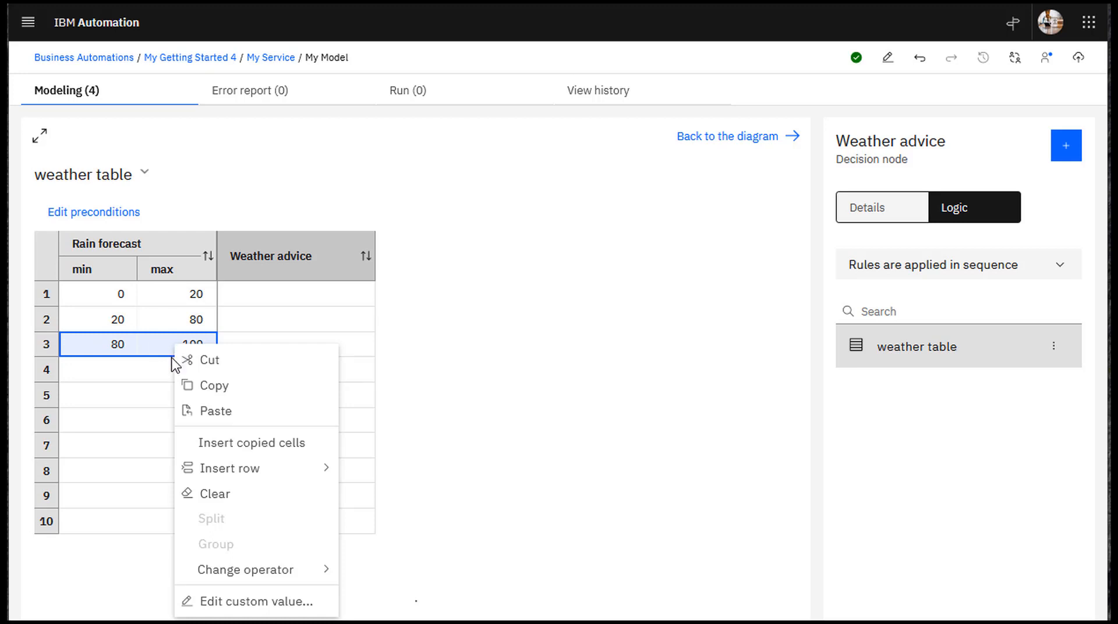
mouse_move(247, 573)
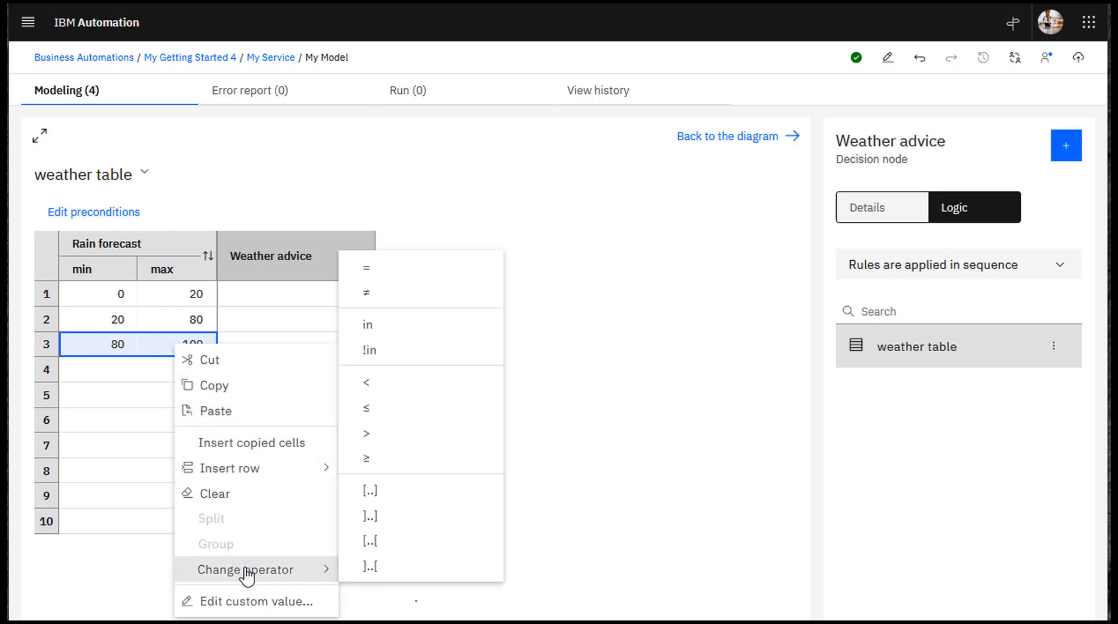
click(370, 494)
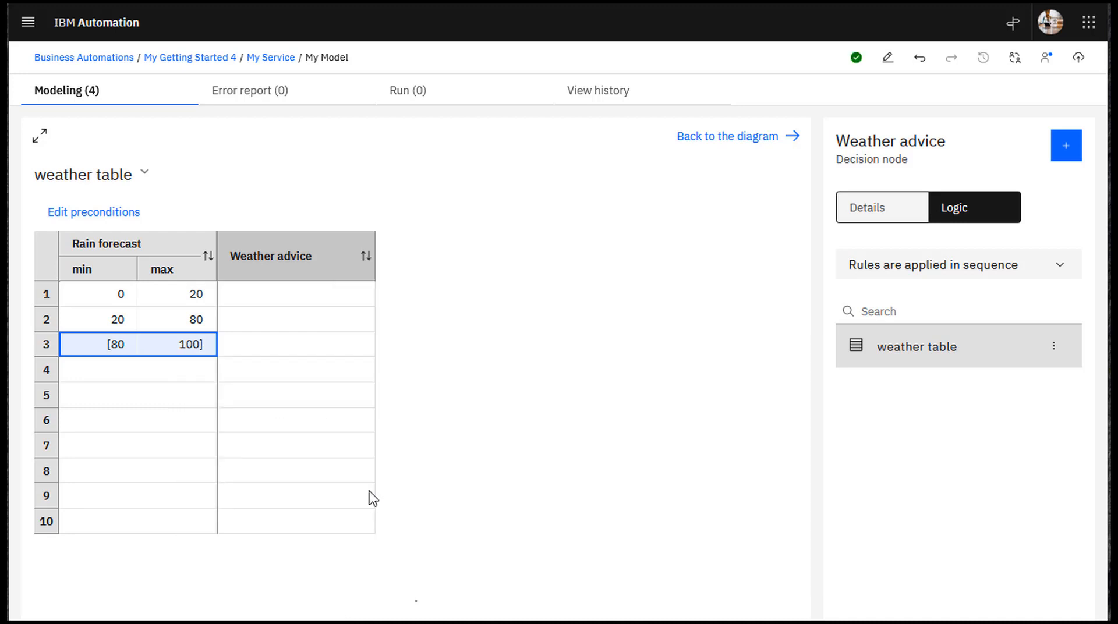
Fill Weather advice rows 1–3 with "Nice day. Enjoy the weather!", "Risk of rain. Might need…" and "Rainy day. Take an umbrella.", and return to the diagram
click(262, 299)
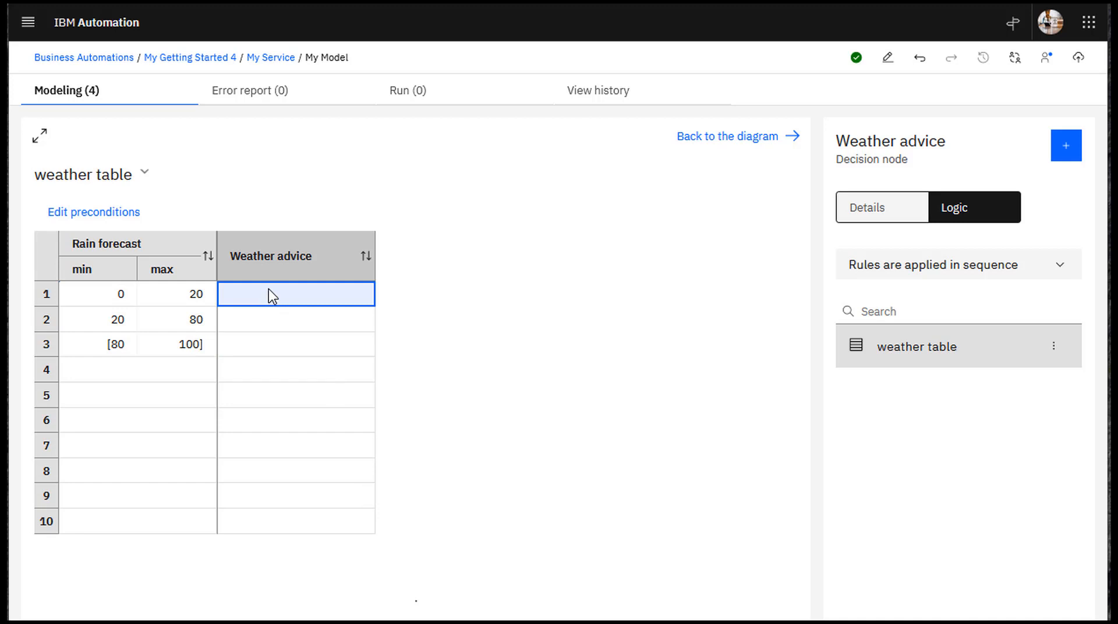
double_click(269, 294)
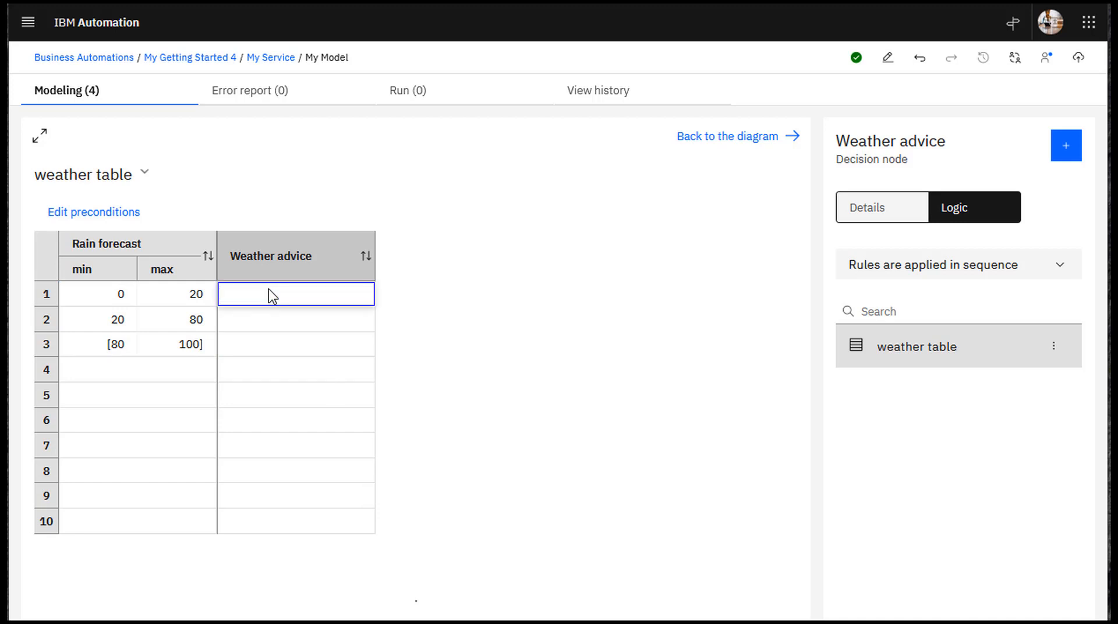
text(Nice day. Enjoy the weather!)
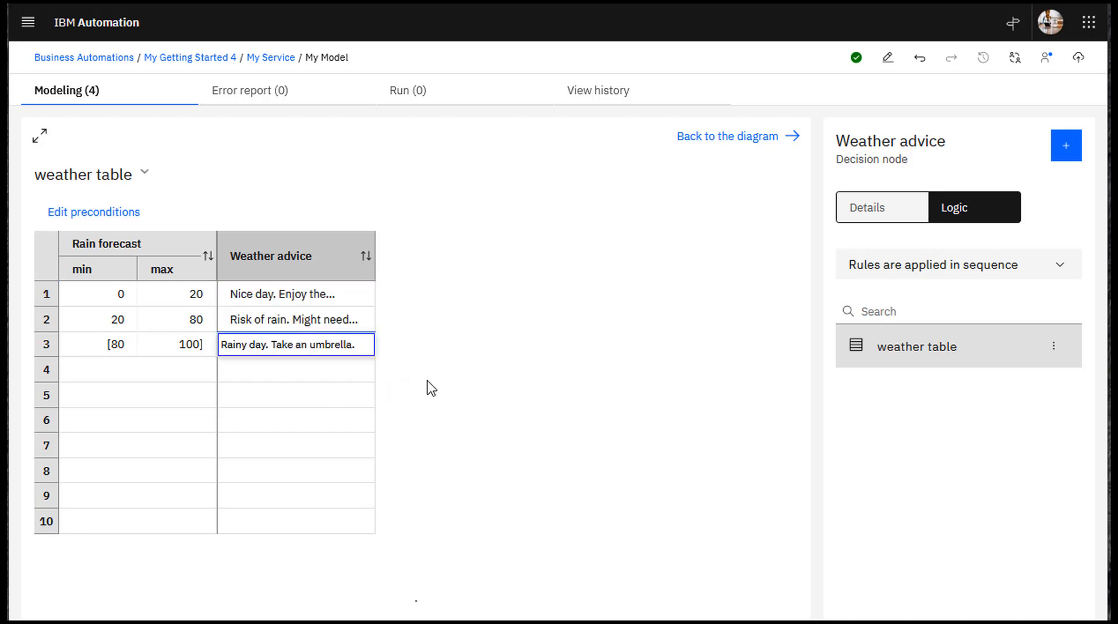
click(431, 388)
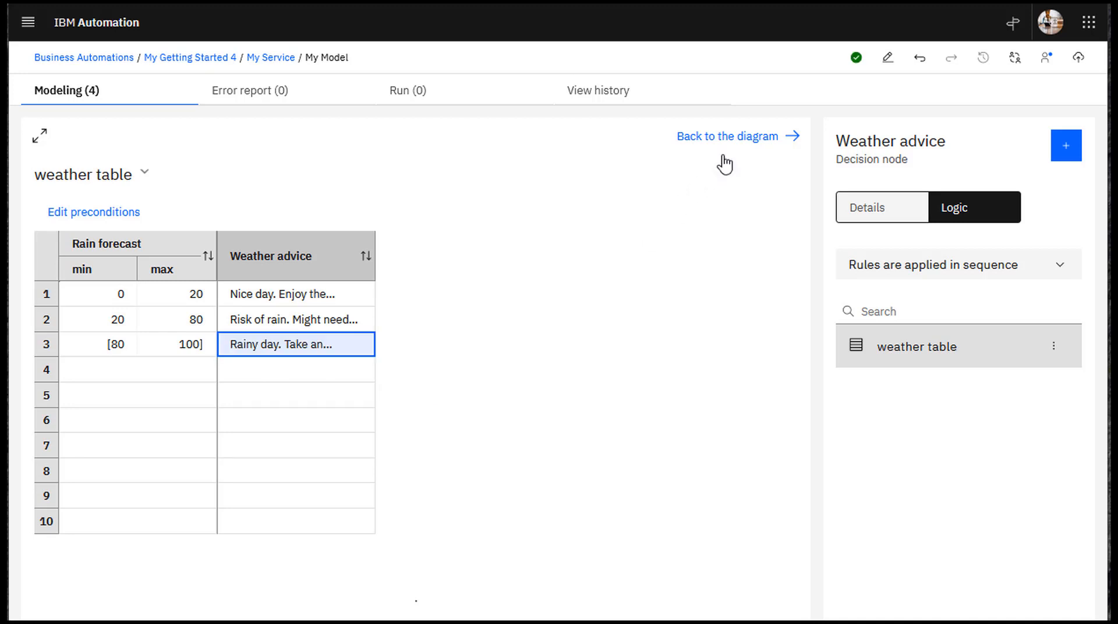
click(738, 145)
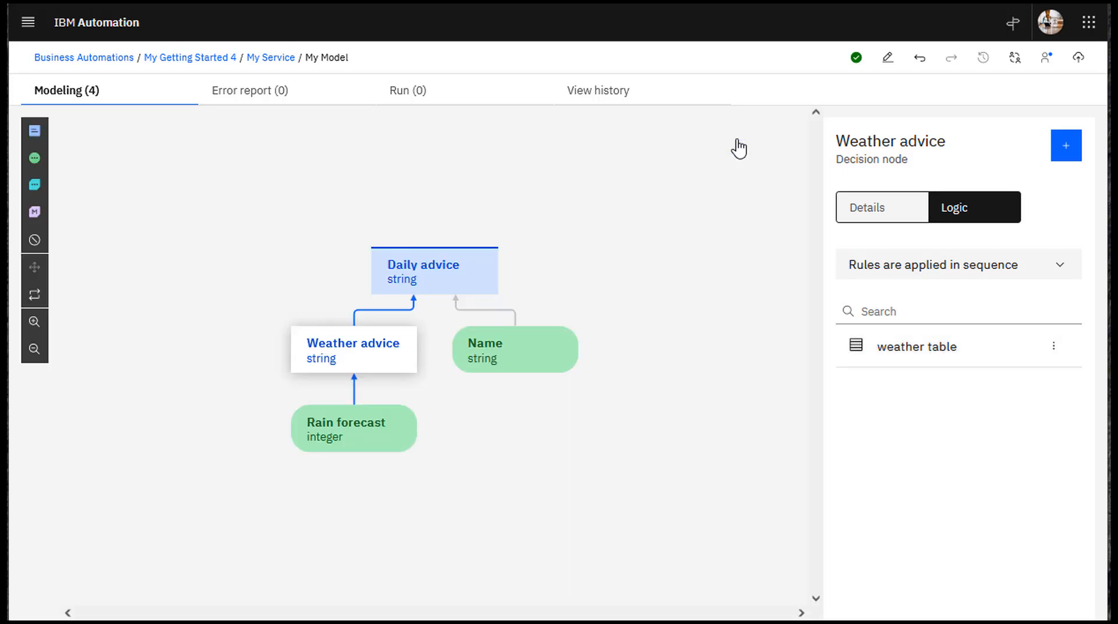
Rewrite the Daily advice node's Advice rule action as set decision to "Hello " + Name + "! " + 'Weather advice'; and return to the diagram
click(466, 274)
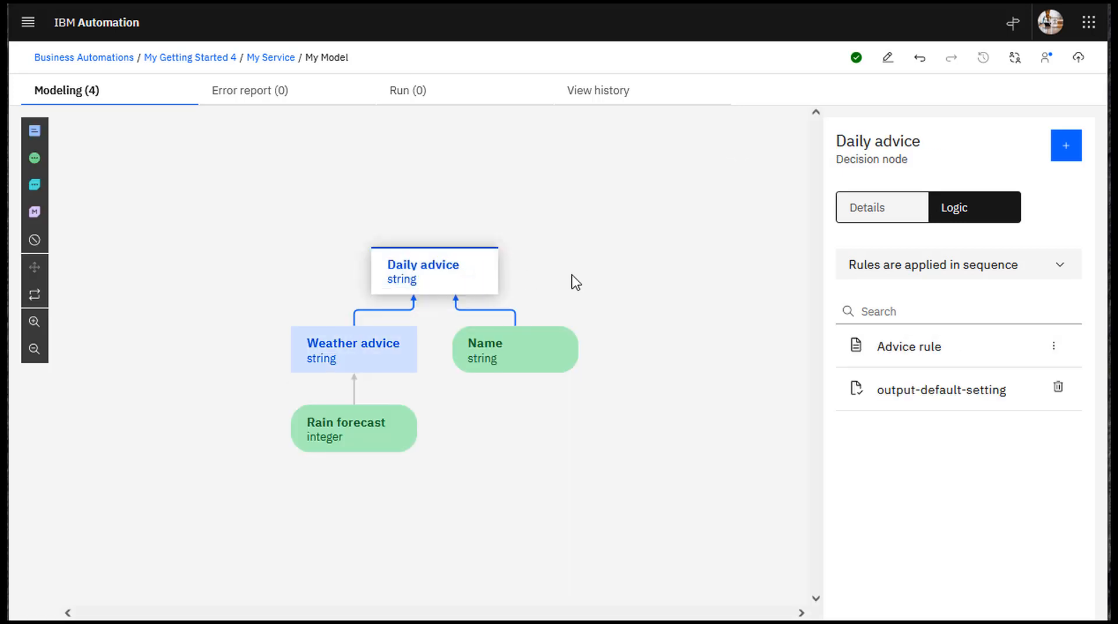
click(906, 349)
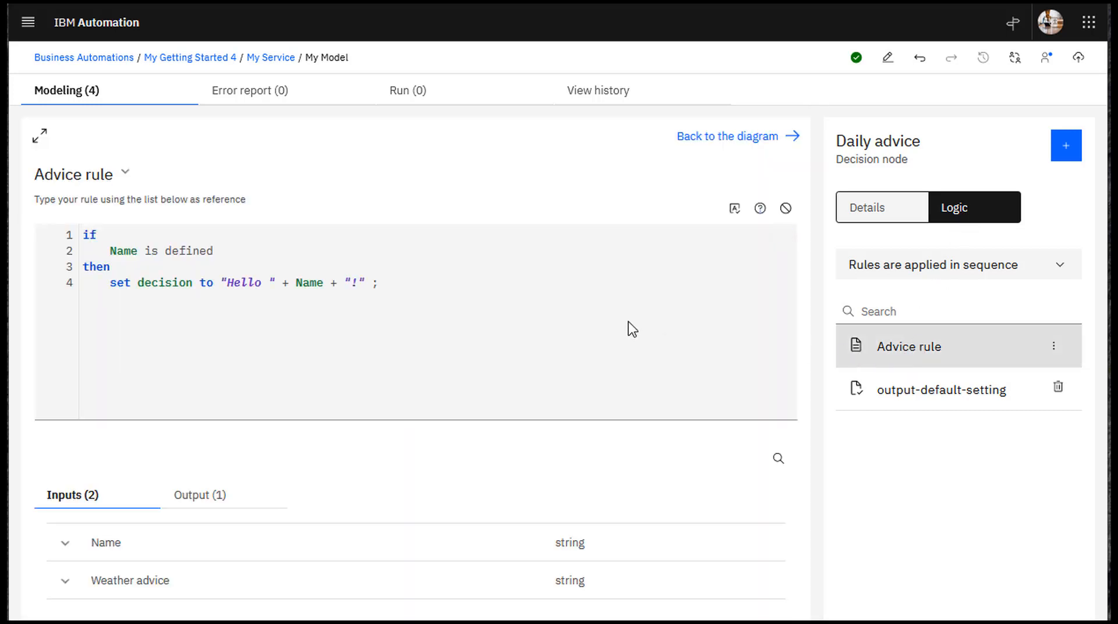
drag(399, 286, 86, 234)
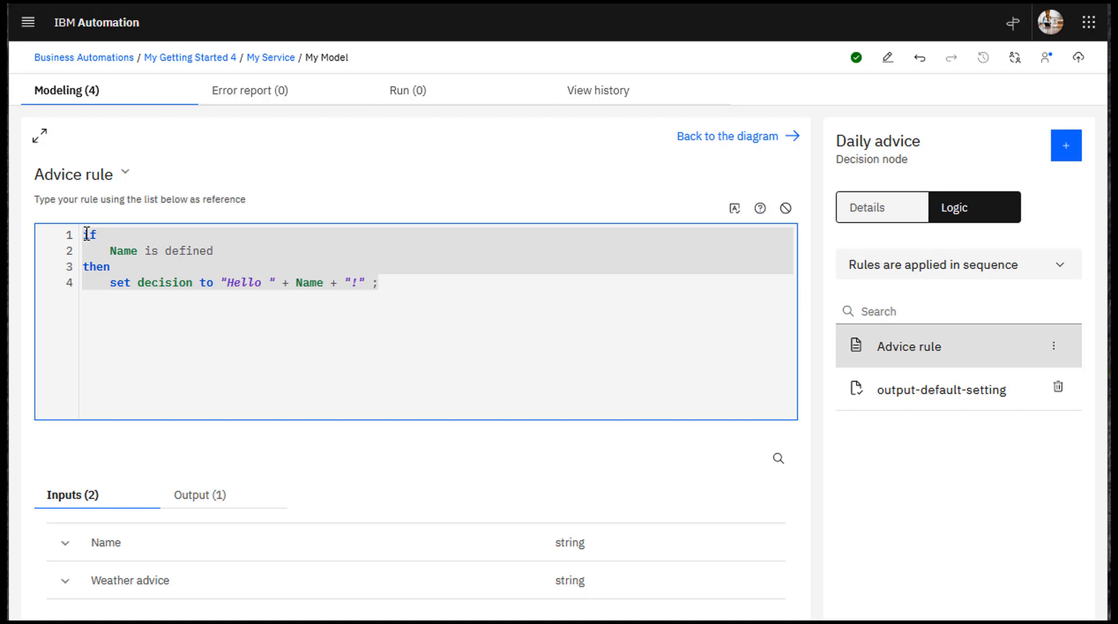
key(ctrl+v)
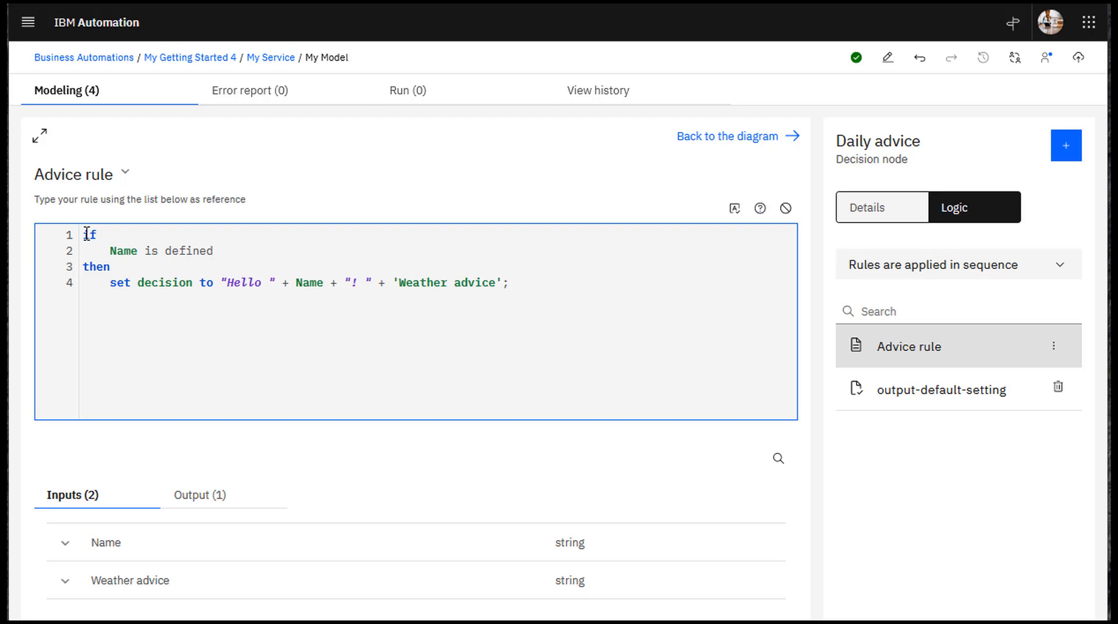
click(727, 138)
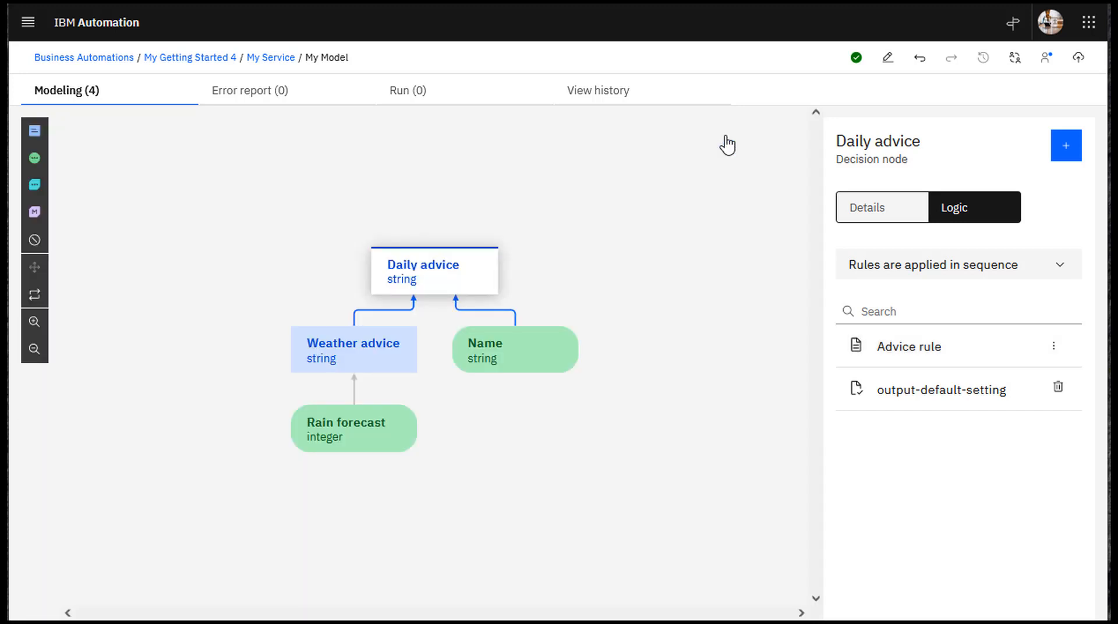
Create a test data set for running the model and enter a person's first name as its Name value
click(407, 101)
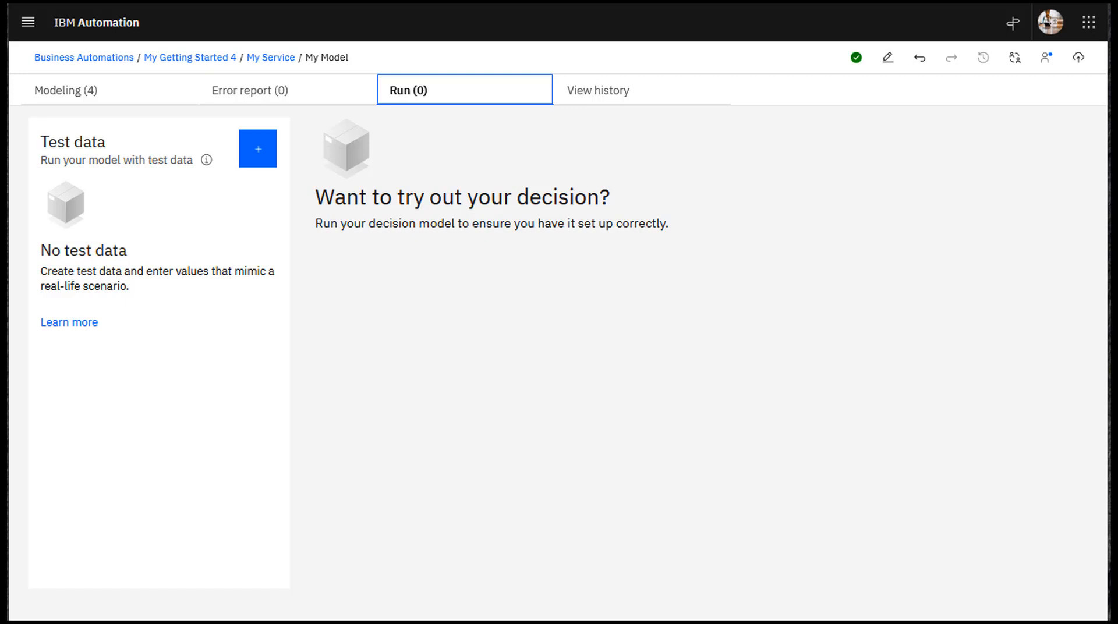
click(259, 154)
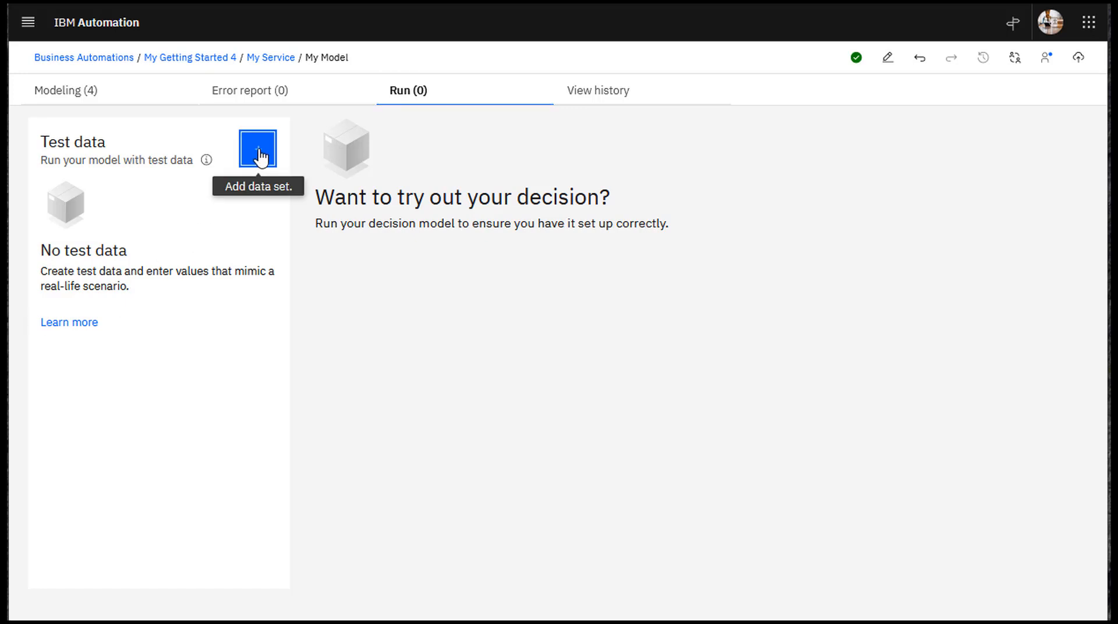
click(71, 229)
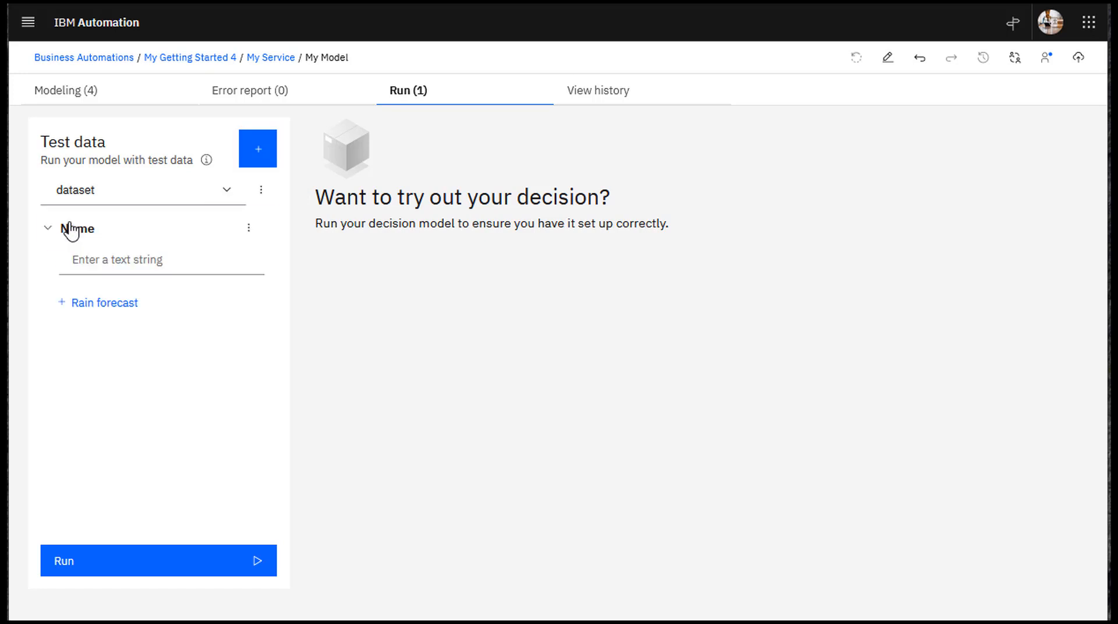
click(86, 259)
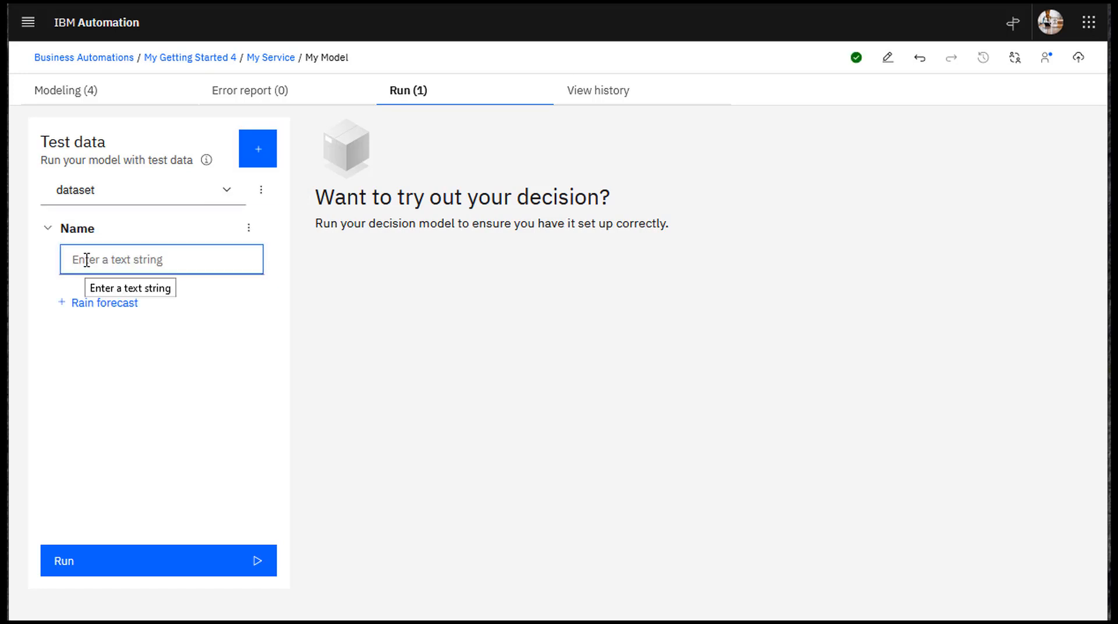
text(Robin)
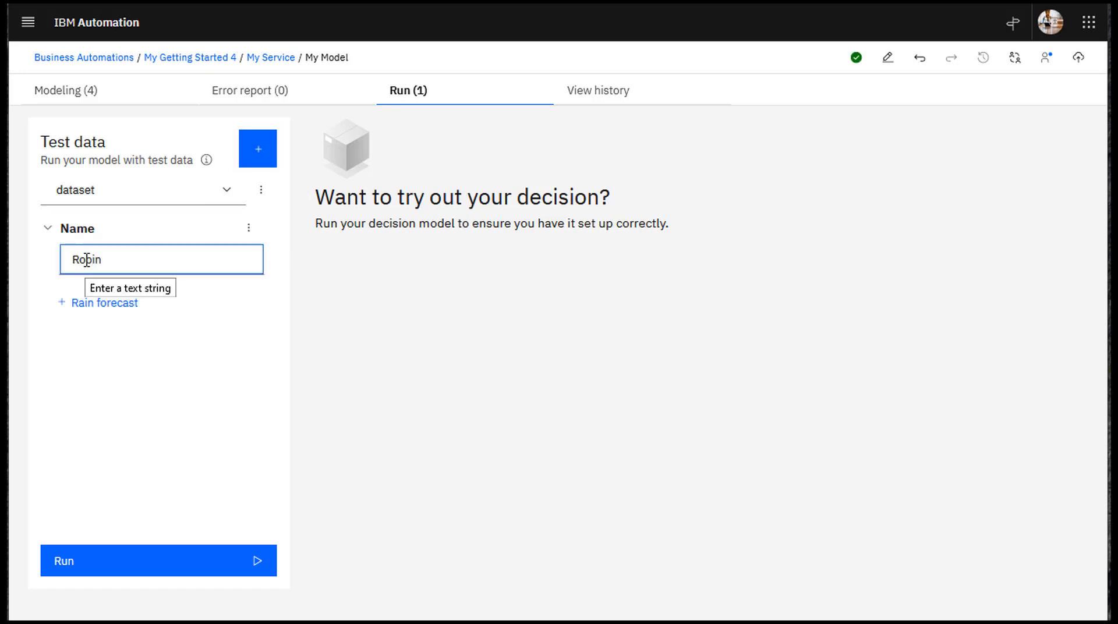
Add the Rain forecast input to the test data set with the value 87 and run the model
click(77, 306)
drag(80, 337, 69, 336)
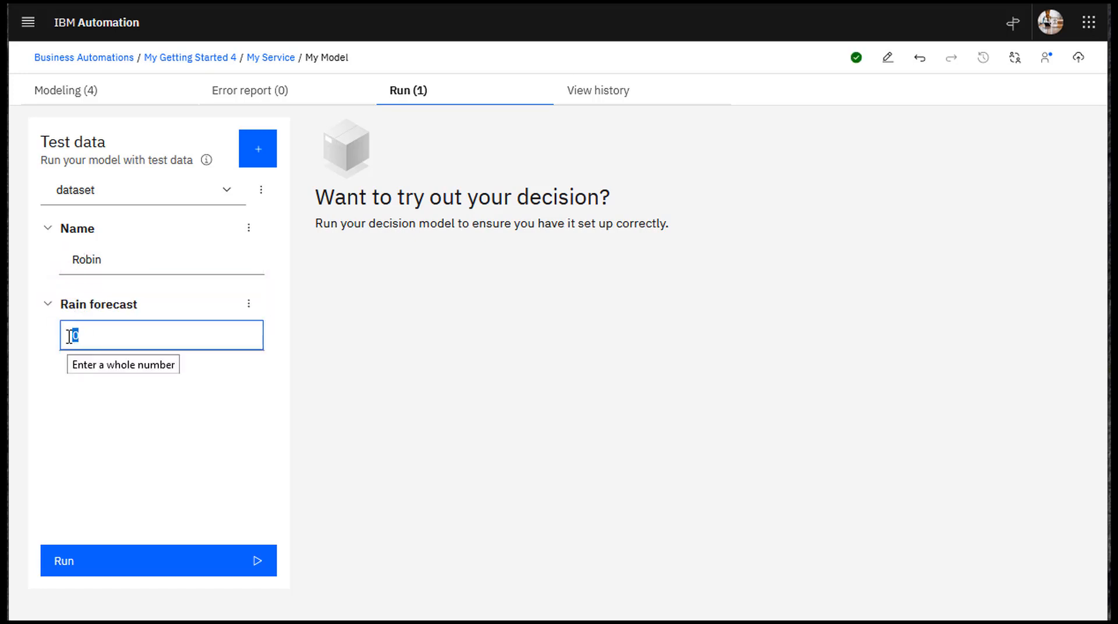
text(87)
click(122, 567)
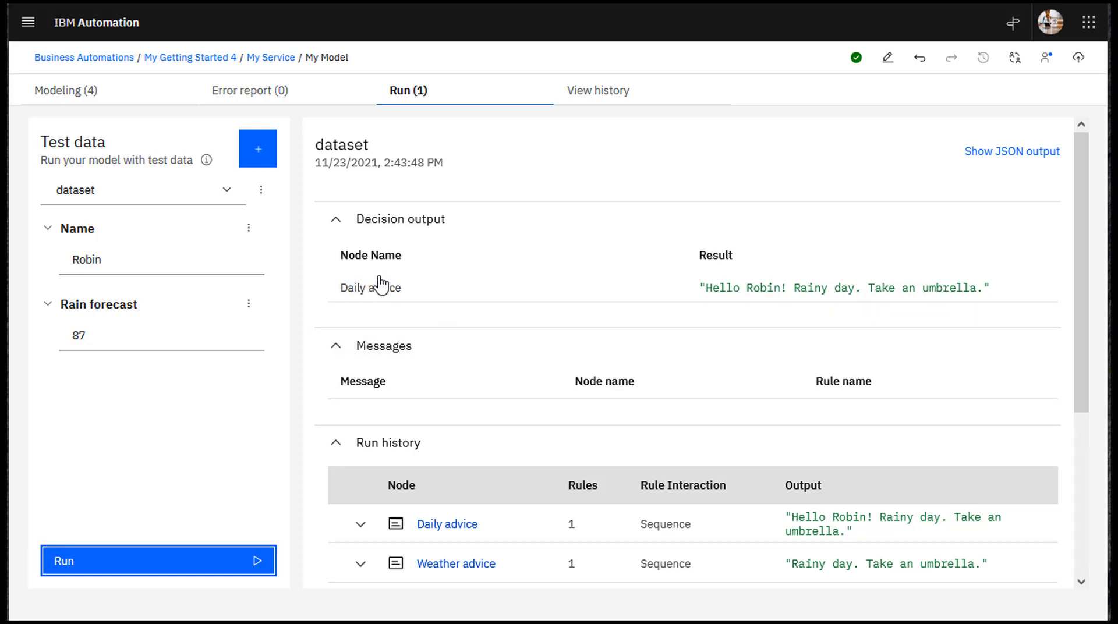
Delete the data set named "dataset" from the test data
click(262, 192)
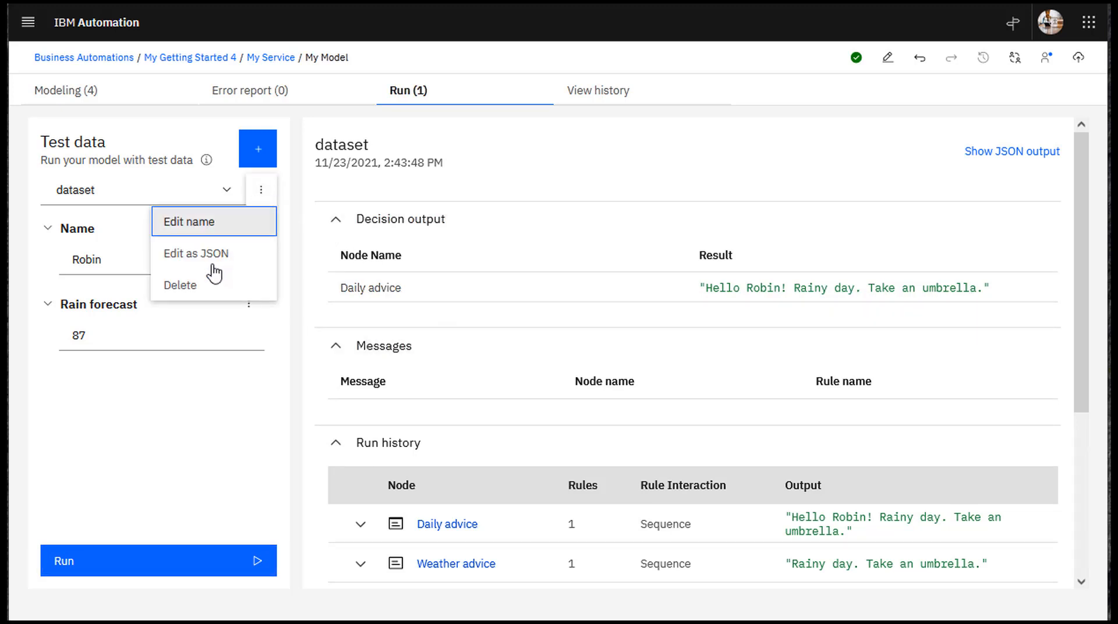
click(199, 291)
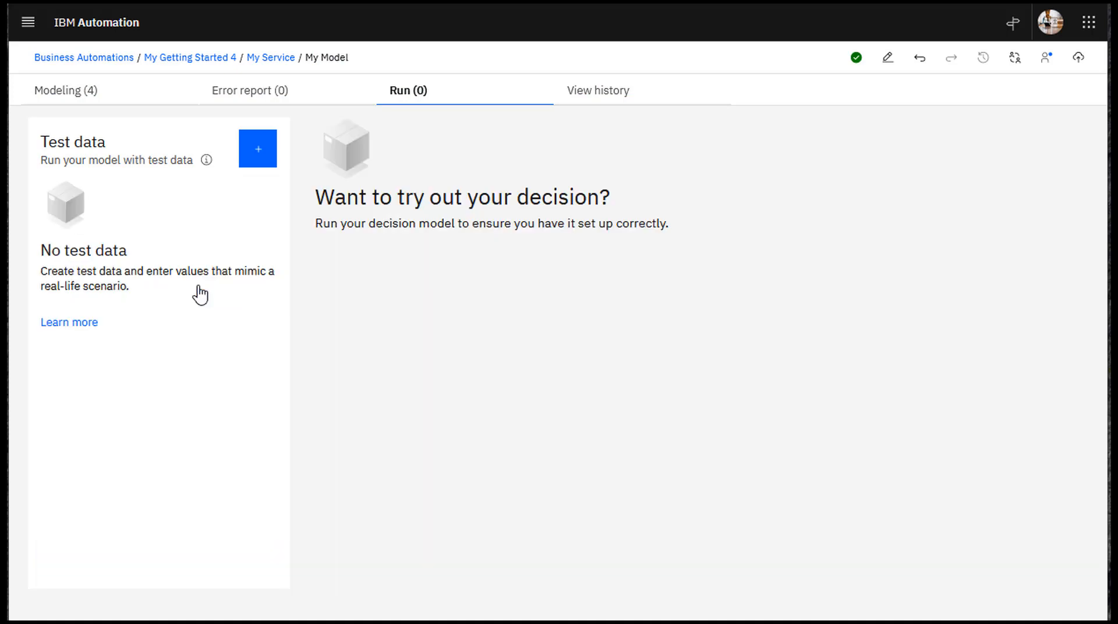